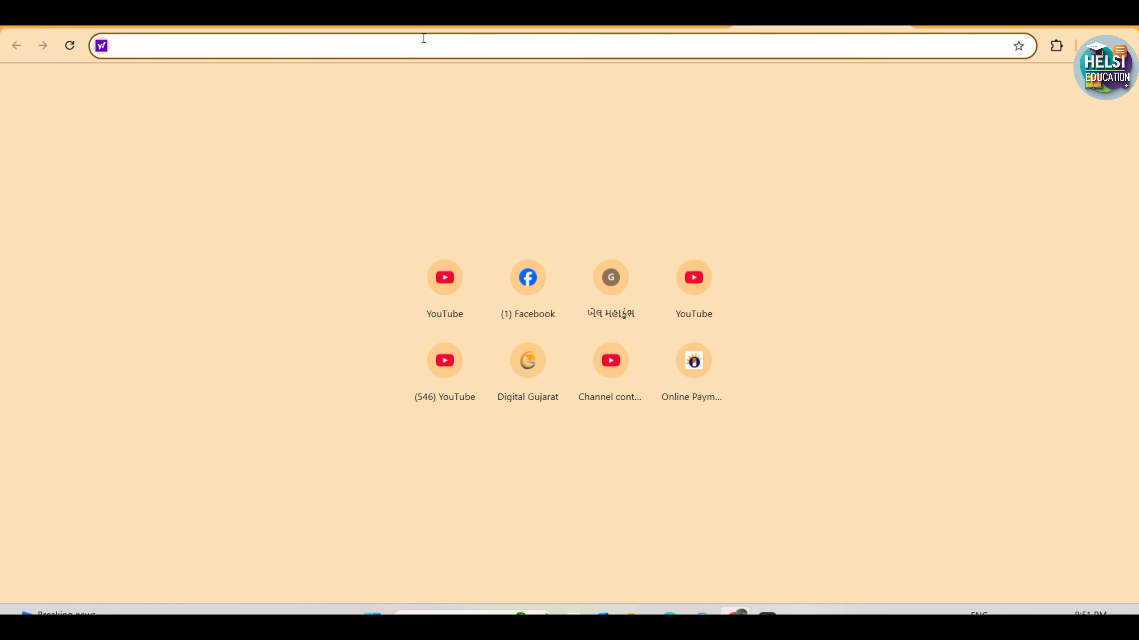
# Search the web for "sebexam" and open the SEB Exam site at sebexam.org
pyautogui.write('seb')
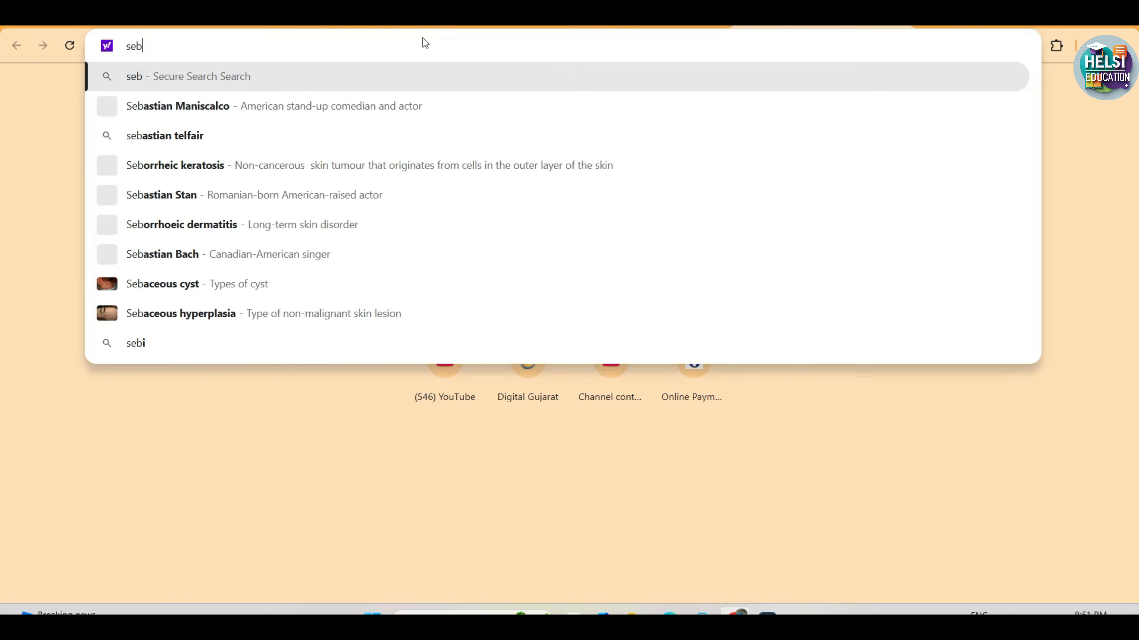
pyautogui.write('exam')
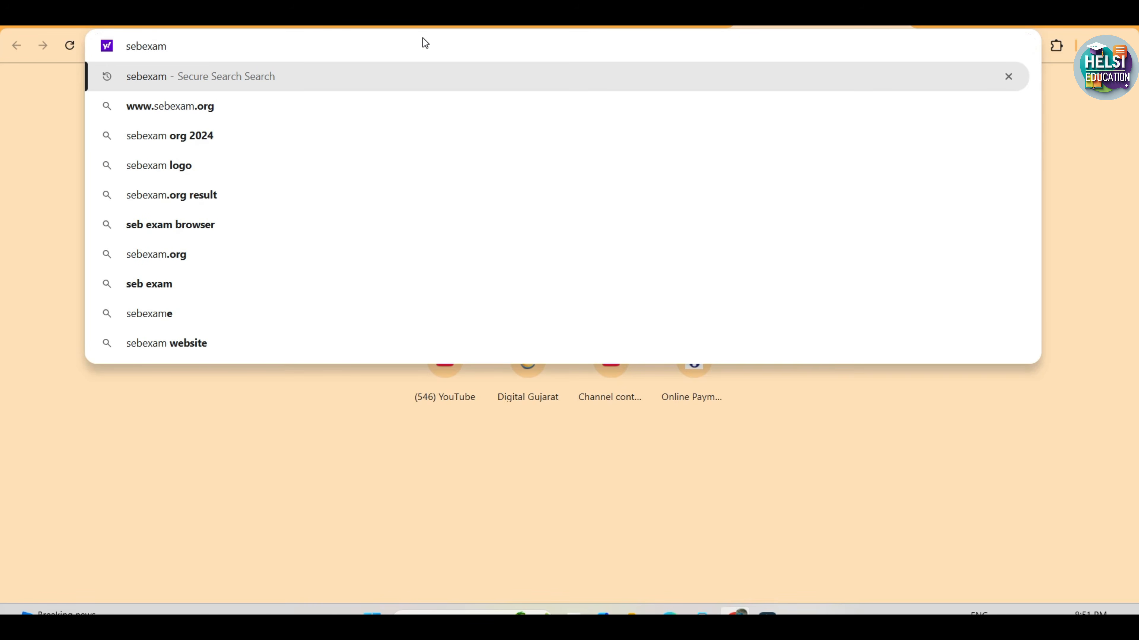
pyautogui.press('Return')
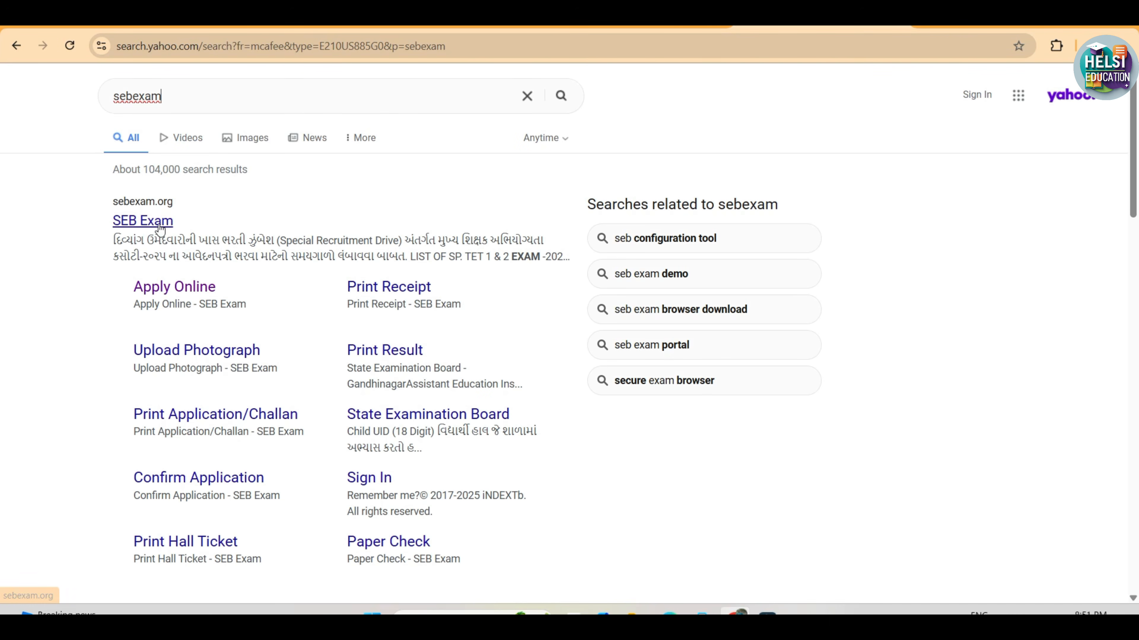
pyautogui.click(139, 223)
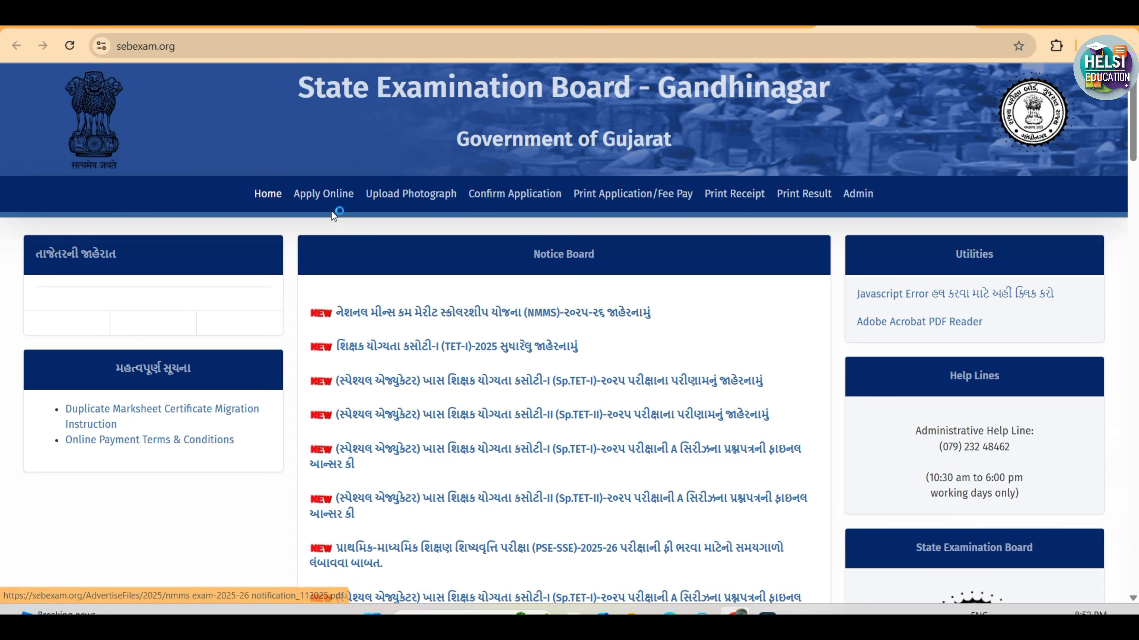
# Open the online application for the National Means Cum Merit Scholarship Scheme (For Standard VIII)
pyautogui.click(319, 192)
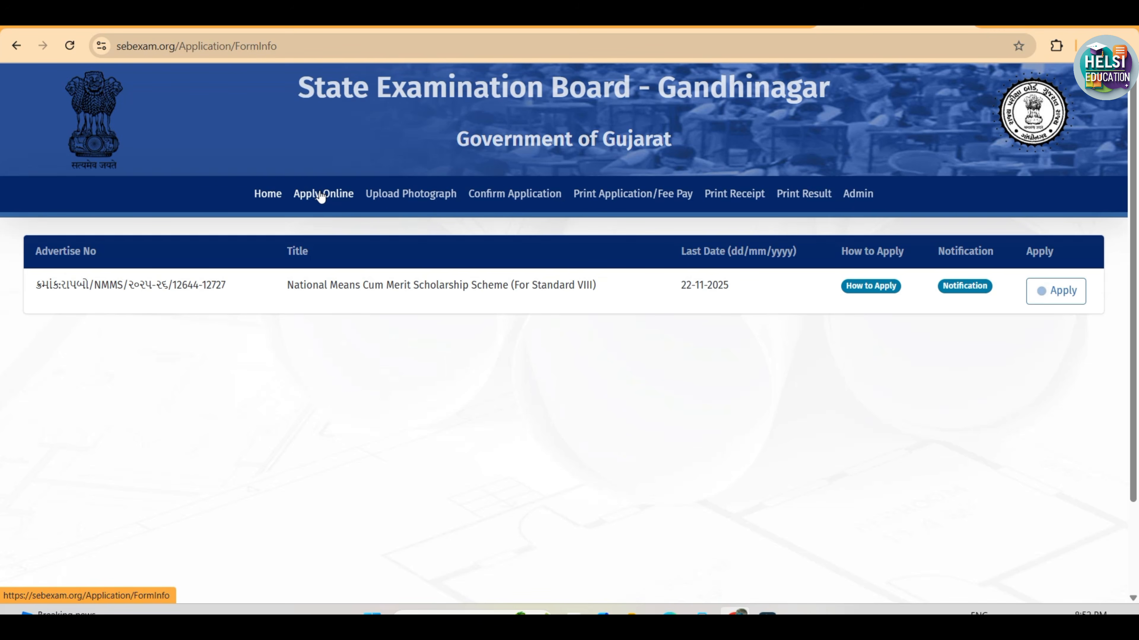
pyautogui.moveTo(302, 292); pyautogui.dragTo(735, 289)
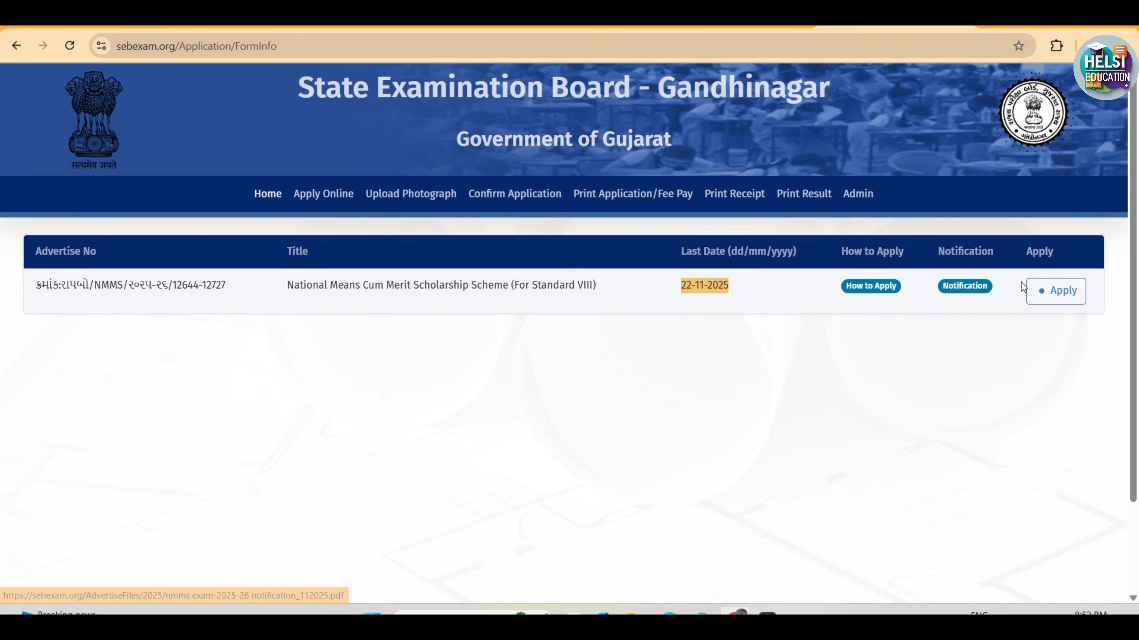
pyautogui.click(1046, 292)
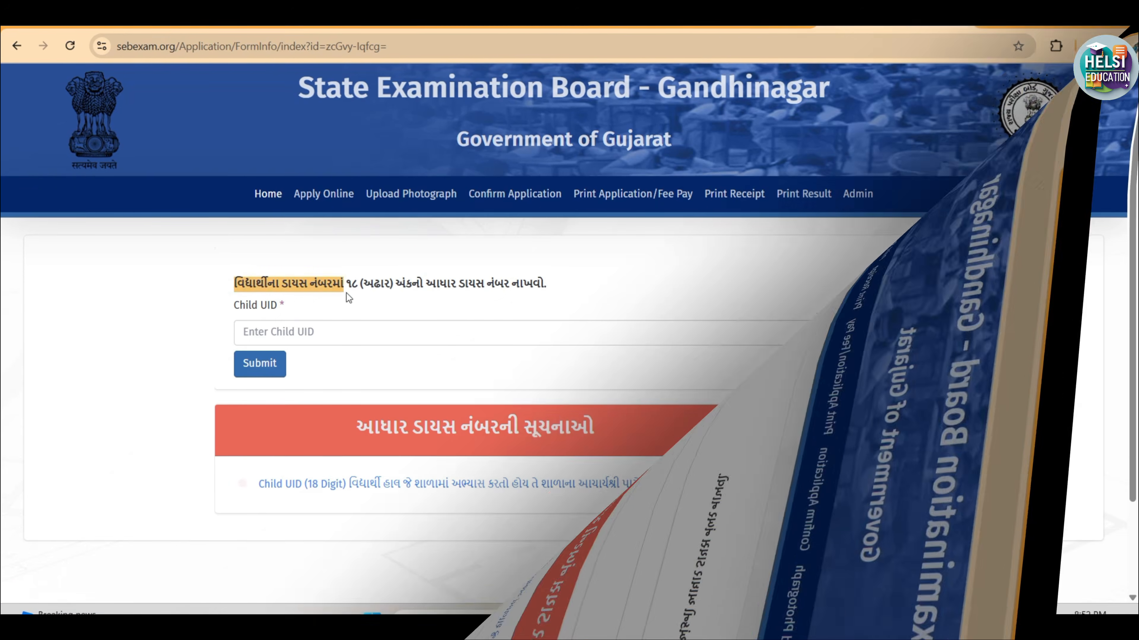
# Review the 18-digit Child UID instruction and the Child UID entry field
pyautogui.moveTo(346, 293); pyautogui.dragTo(462, 287)
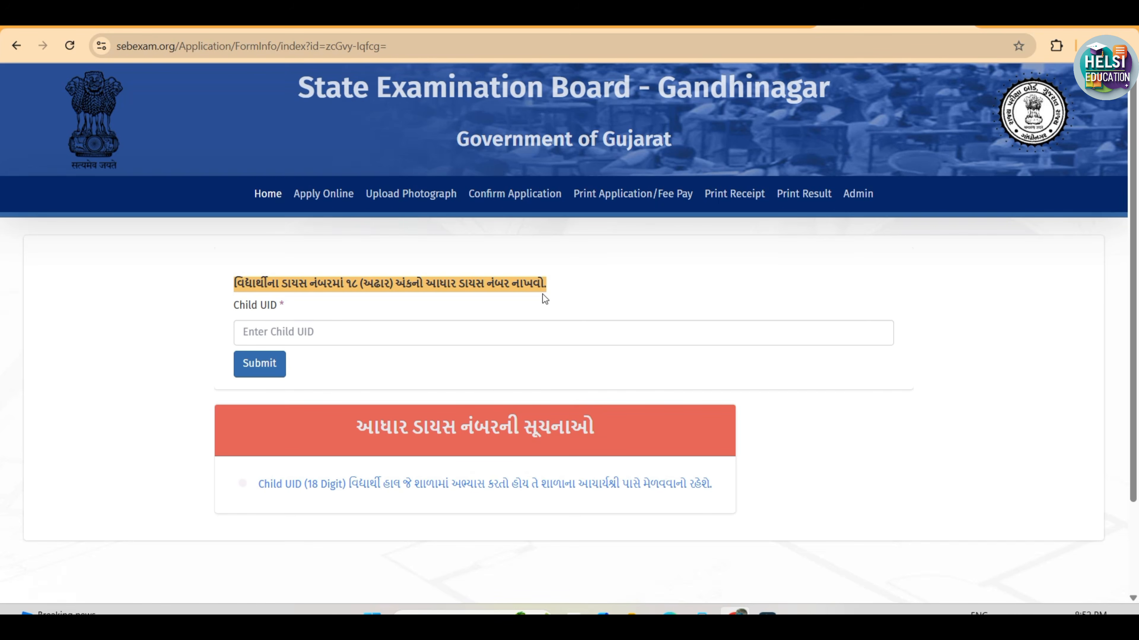
pyautogui.click(313, 336)
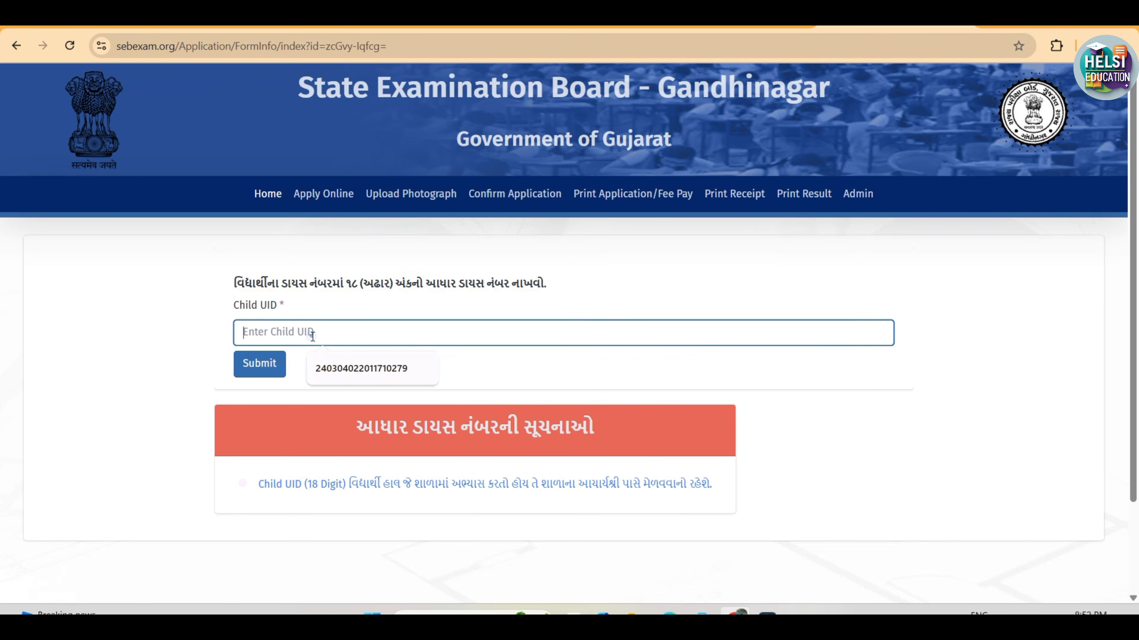
pyautogui.click(313, 336)
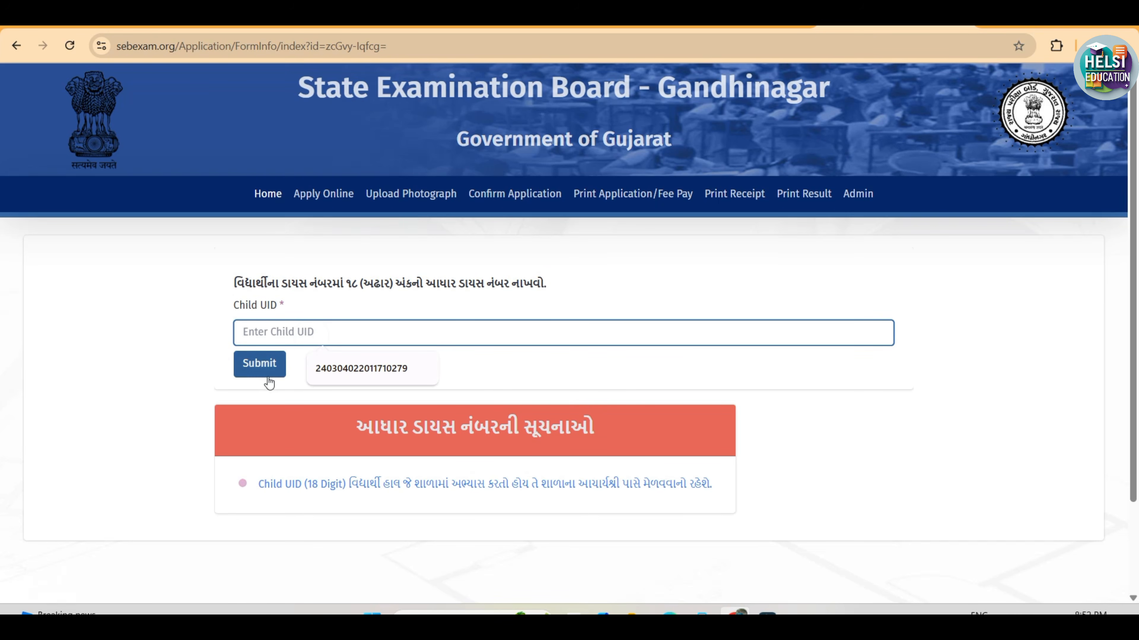
pyautogui.click(501, 372)
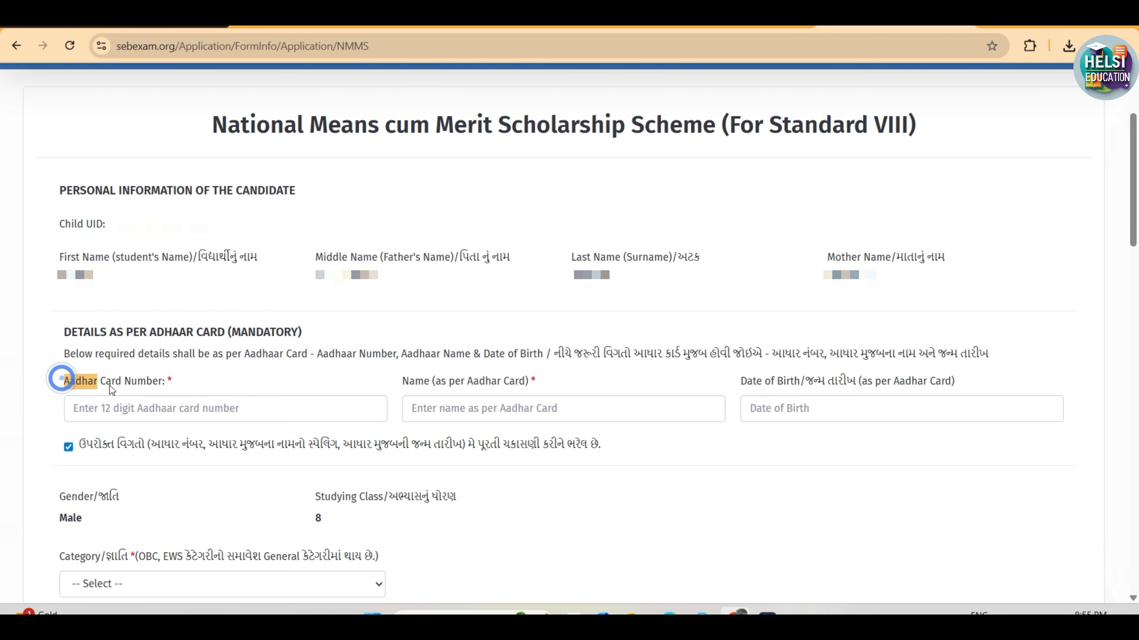
# Look over the Aadhaar card number and name fields in the mandatory Aadhaar details section
pyautogui.click(161, 406)
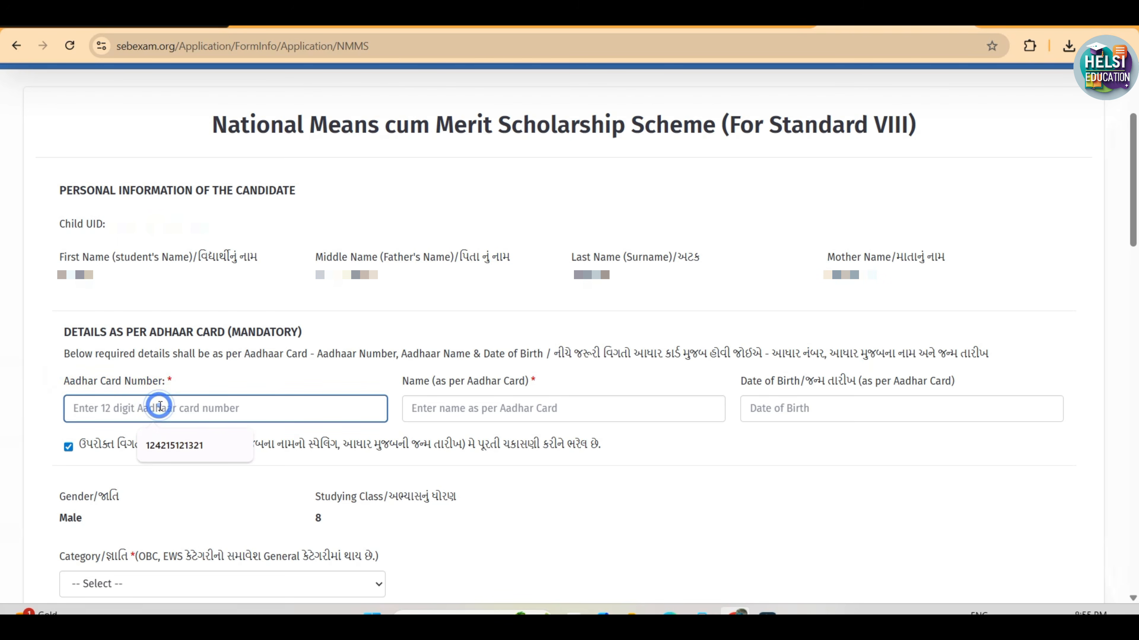
pyautogui.click(449, 413)
pyautogui.click(722, 455)
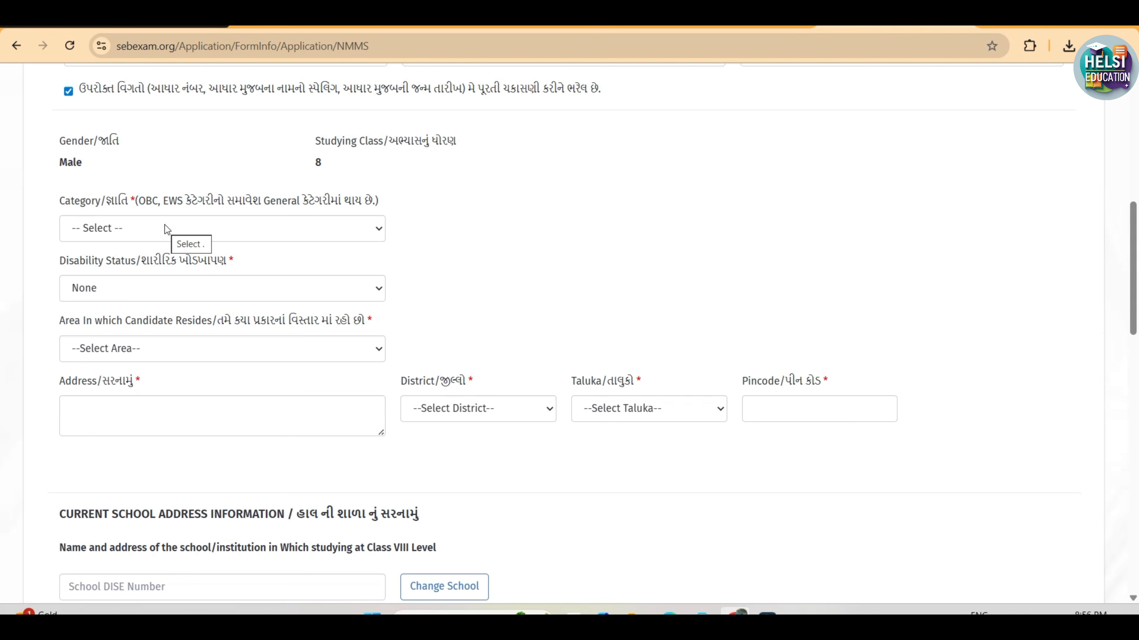
# Choose General as the category, None as the disability status and Rural as the candidate's residential area
pyautogui.click(99, 229)
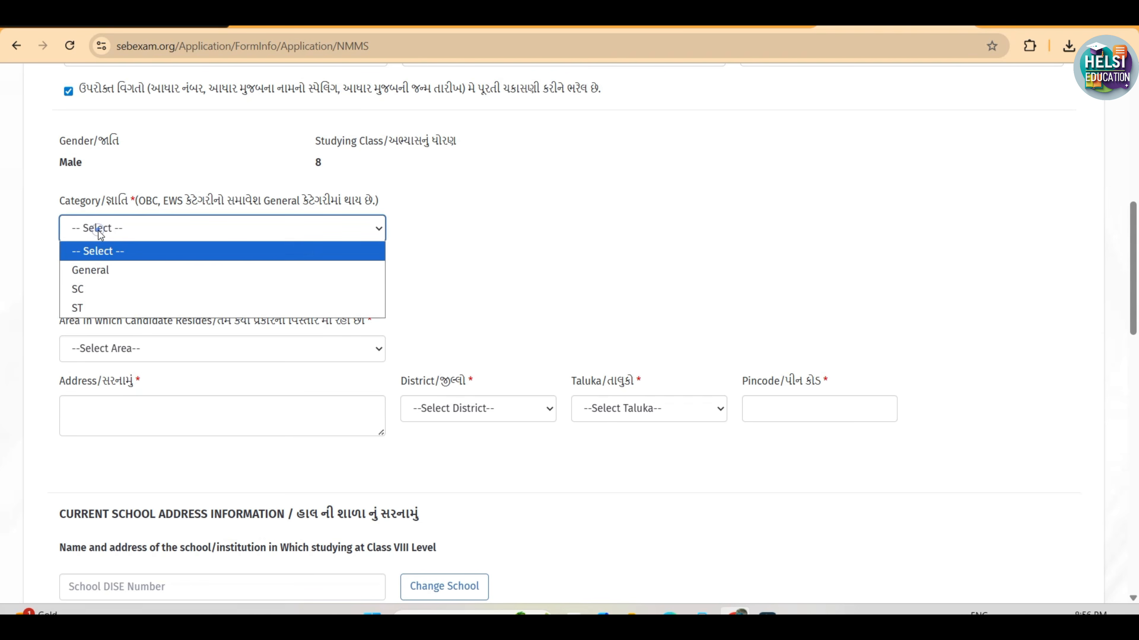
pyautogui.click(94, 271)
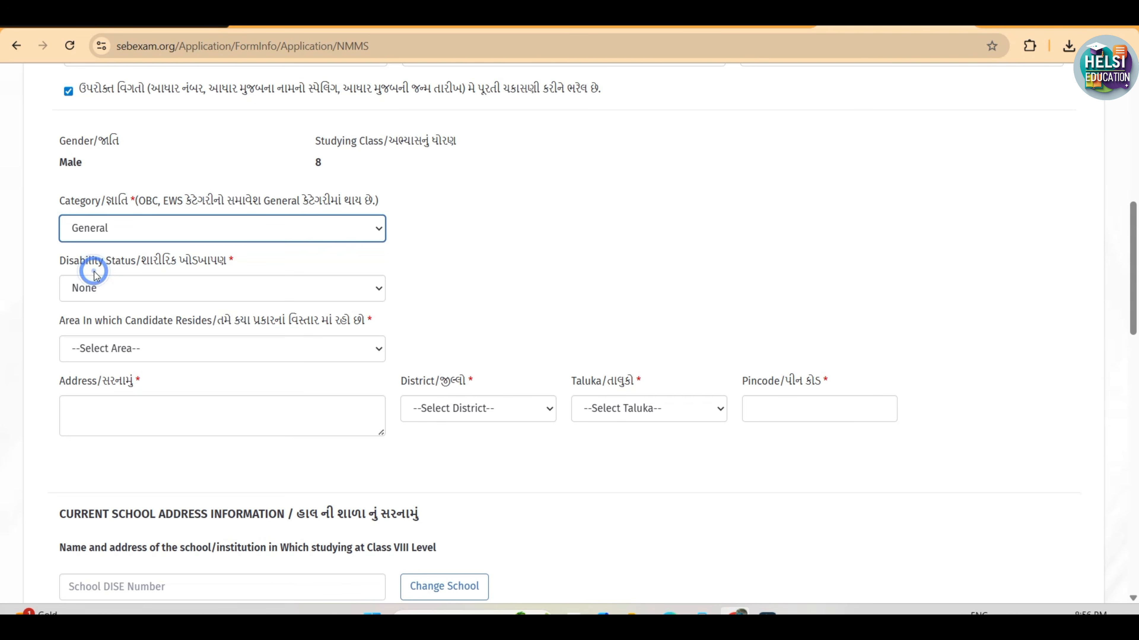
pyautogui.click(177, 288)
pyautogui.click(178, 283)
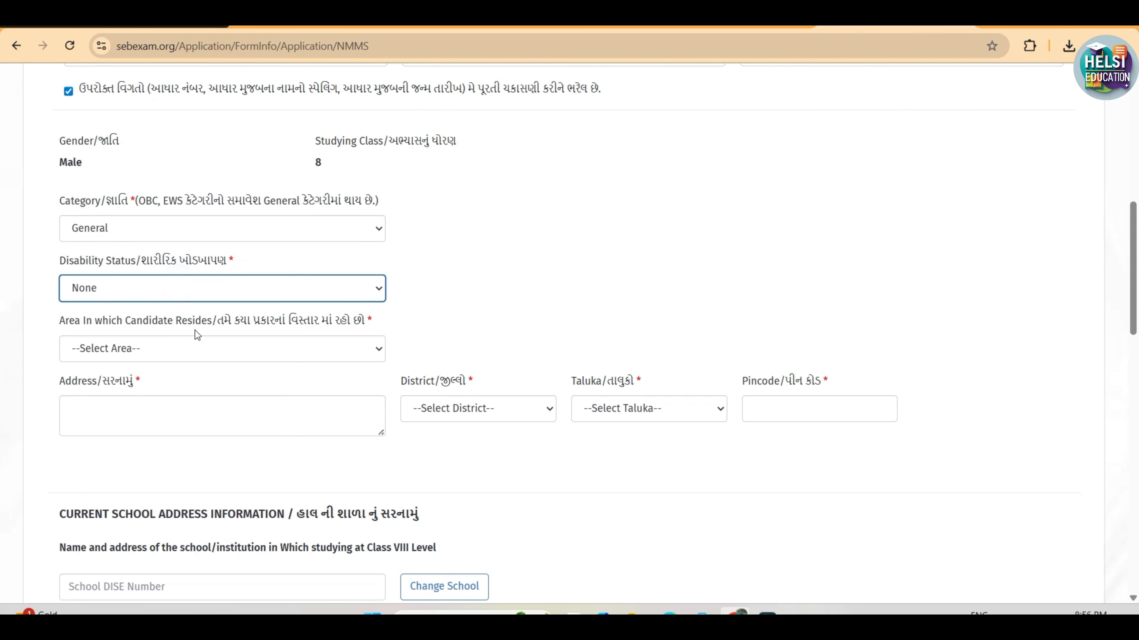
pyautogui.click(185, 344)
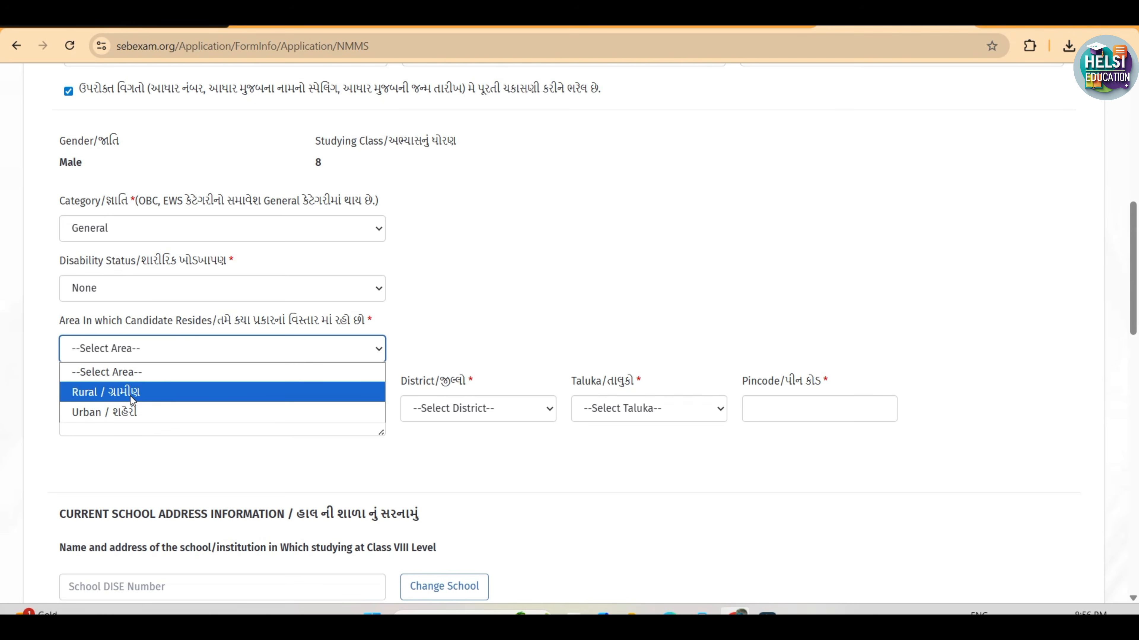
pyautogui.click(130, 397)
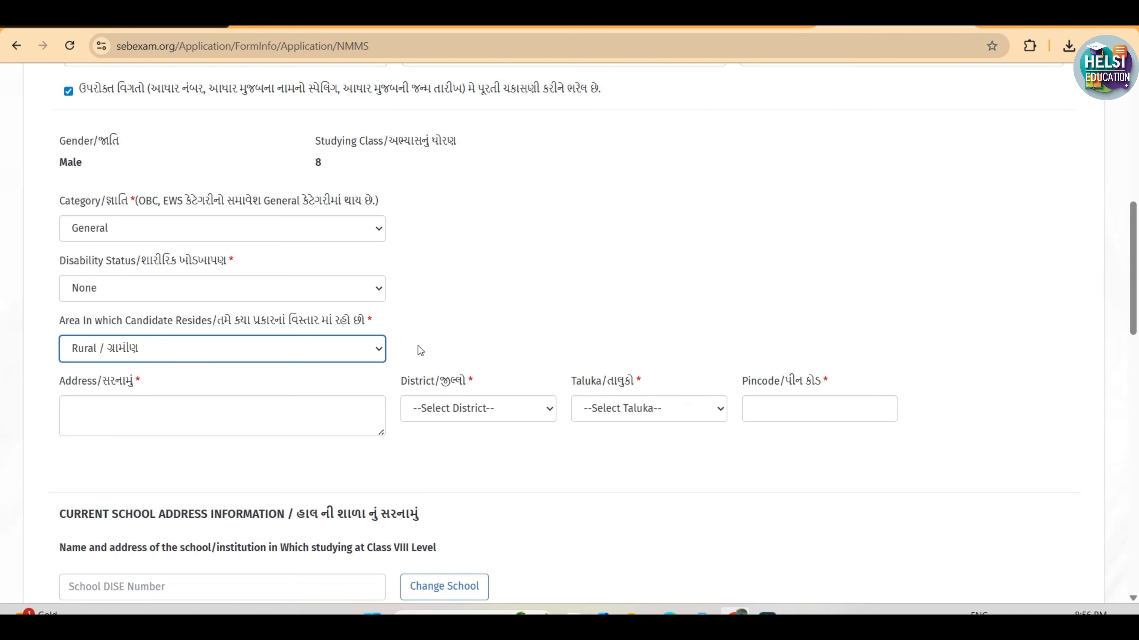
# Set the candidate's address district to PATAN and taluka to SAMI, and enter the pincode
pyautogui.click(139, 420)
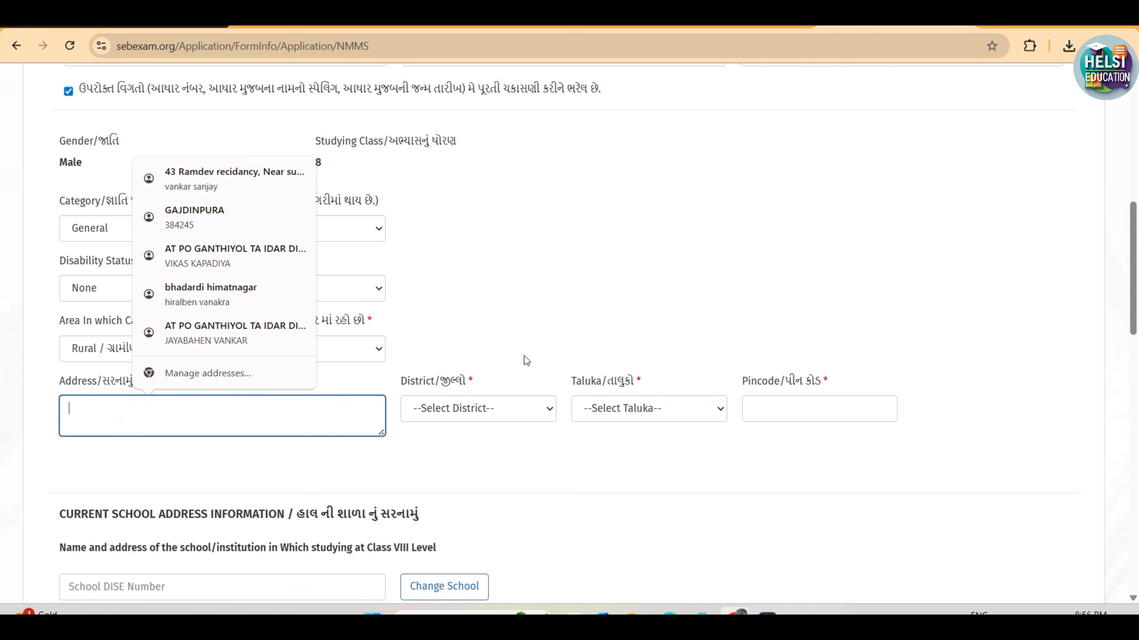
pyautogui.click(497, 408)
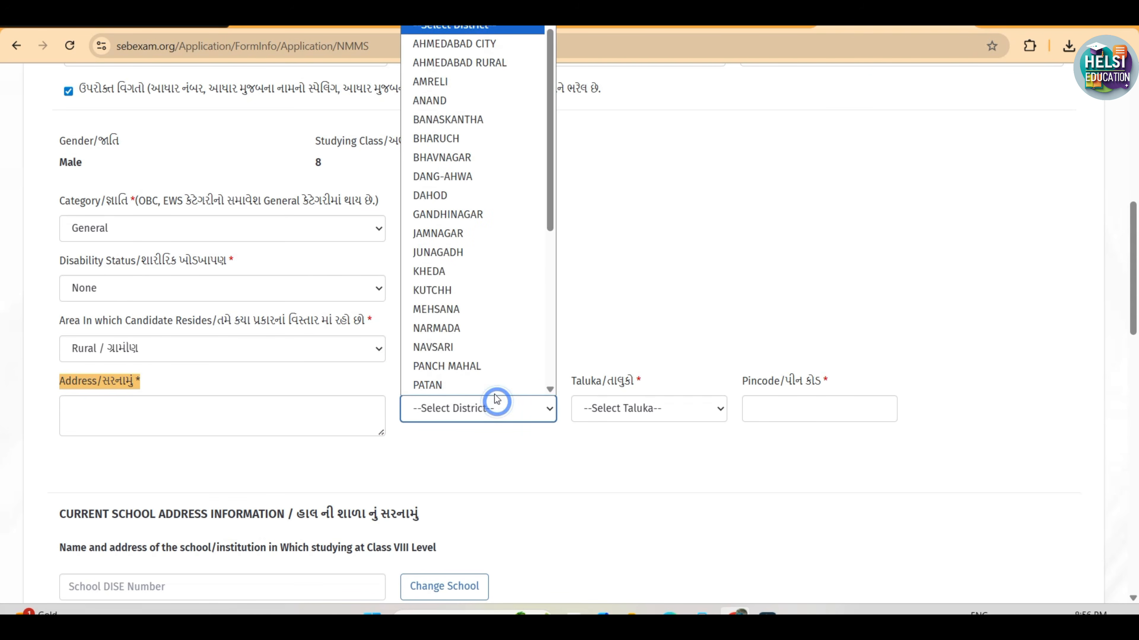
pyautogui.click(474, 384)
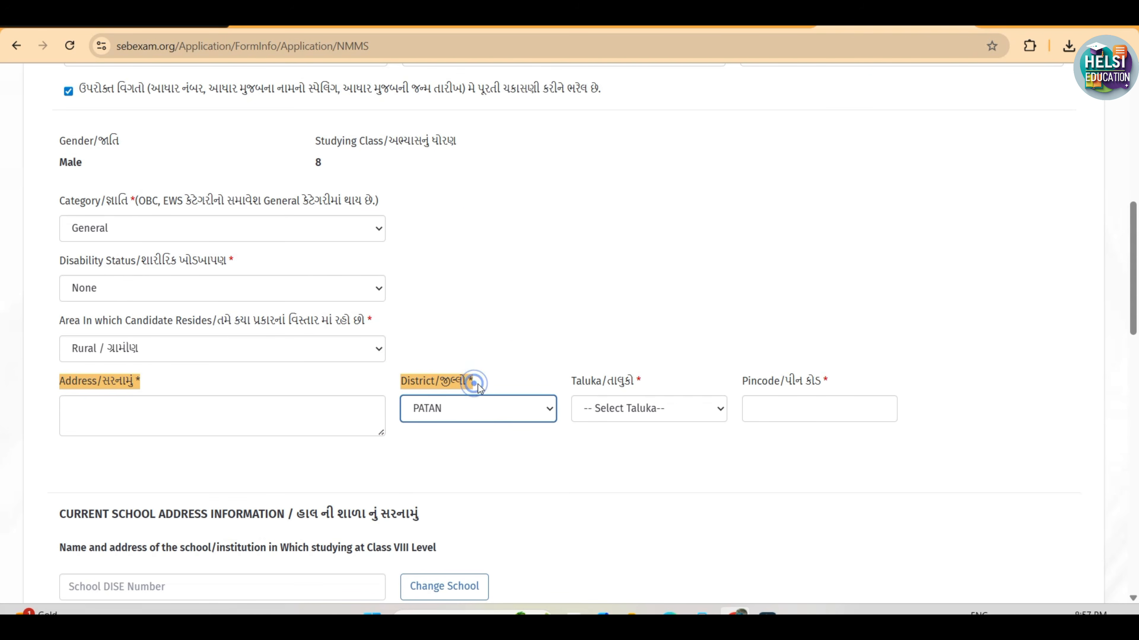
pyautogui.click(627, 414)
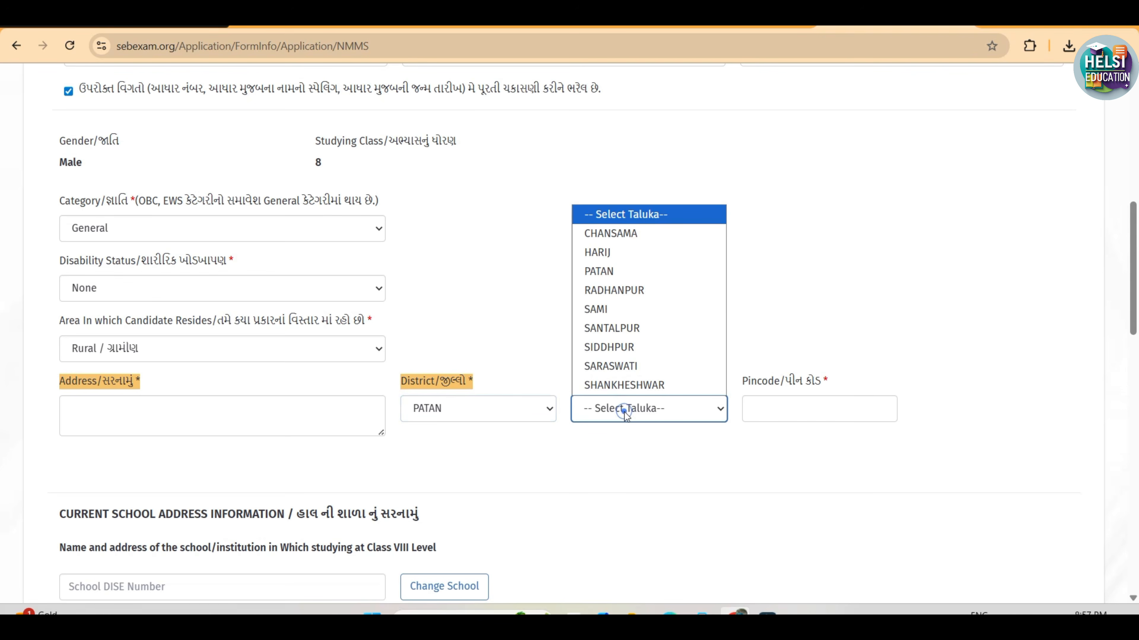
pyautogui.click(612, 310)
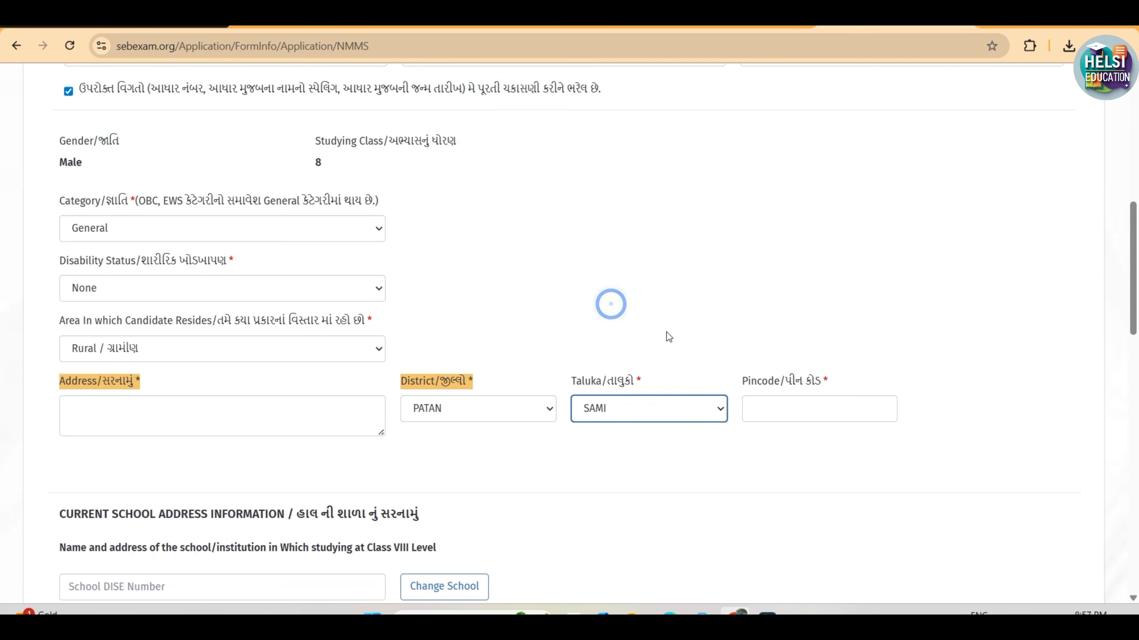
pyautogui.click(763, 434)
pyautogui.click(763, 402)
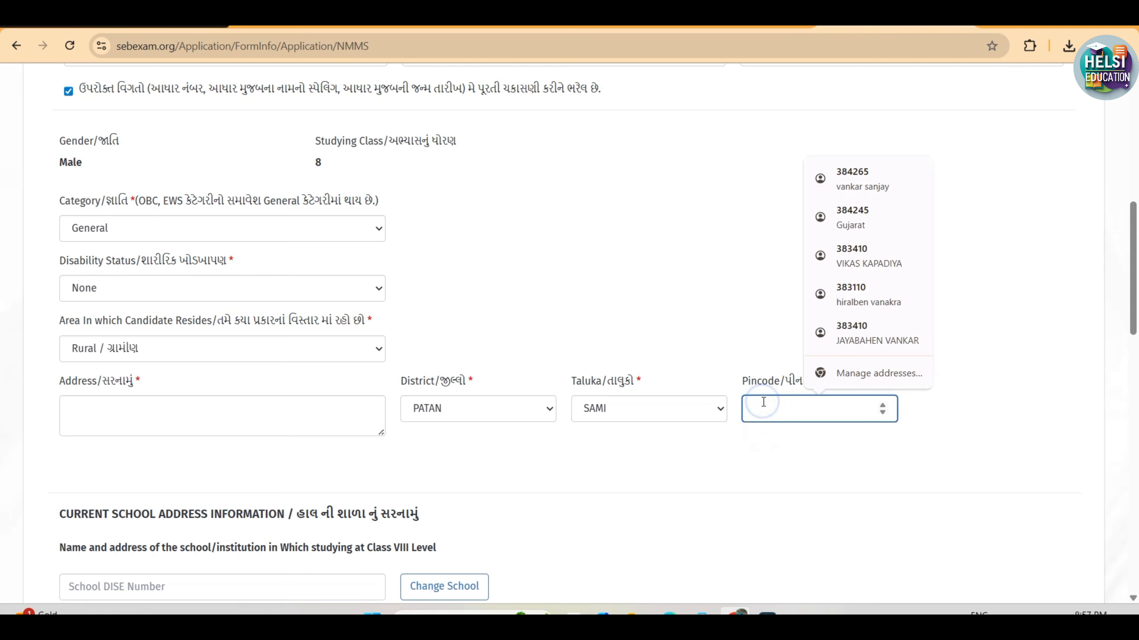
pyautogui.write('3842')
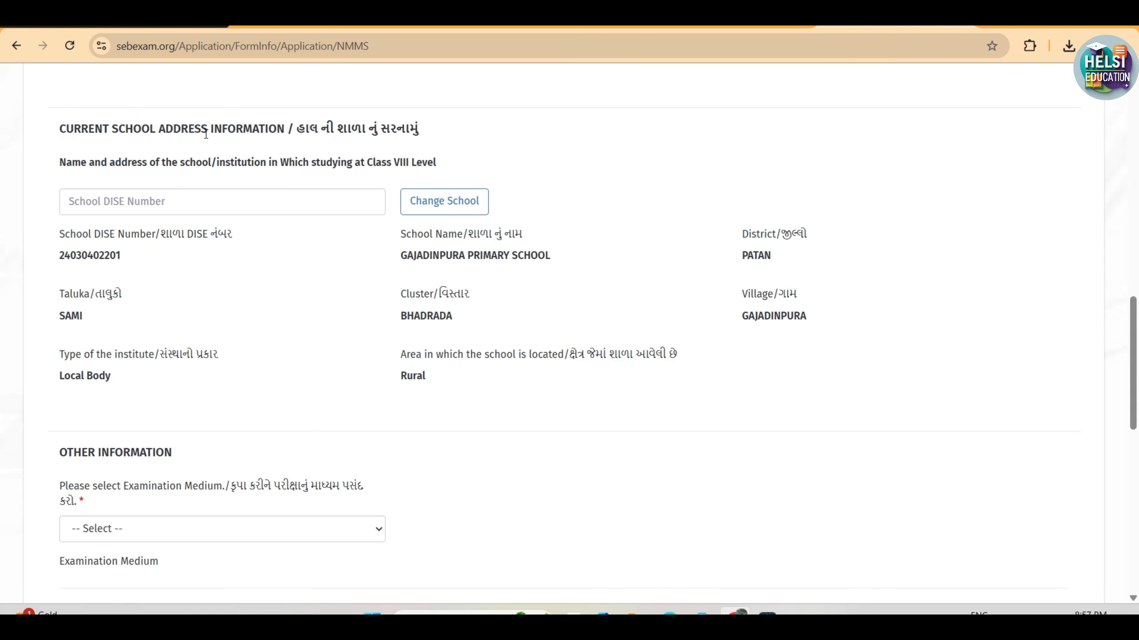
# Check the DISE number and school name in the current school address information
pyautogui.doubleClick(59, 255)
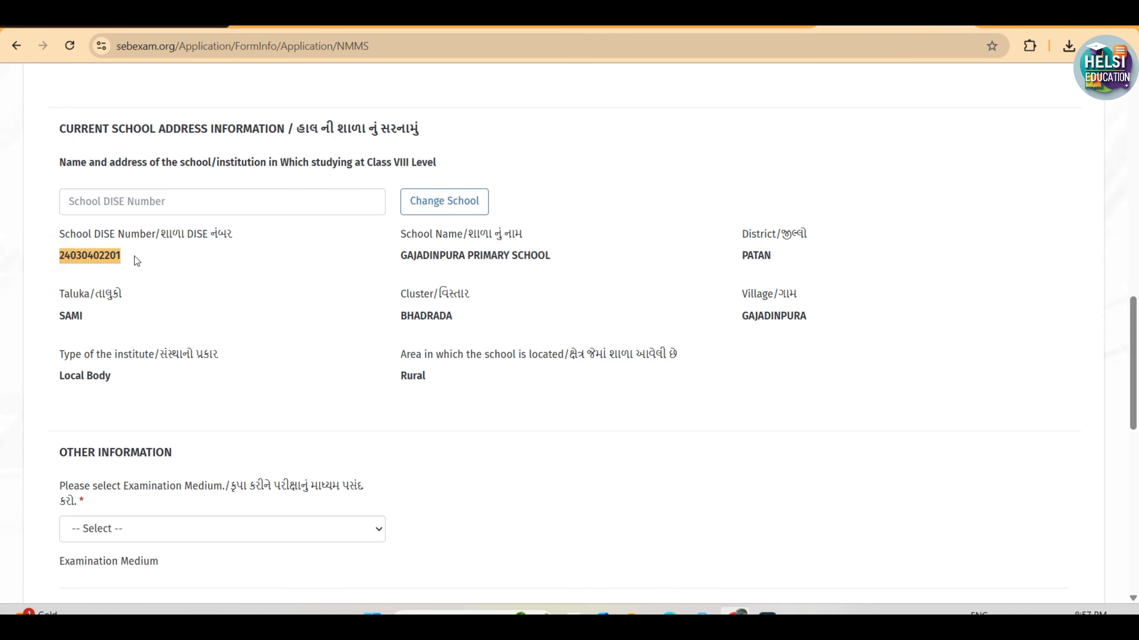
pyautogui.moveTo(398, 254); pyautogui.dragTo(535, 259)
# Set the examination medium to Gujarati in the Other Information section
pyautogui.scroll(-5, 249, 412)
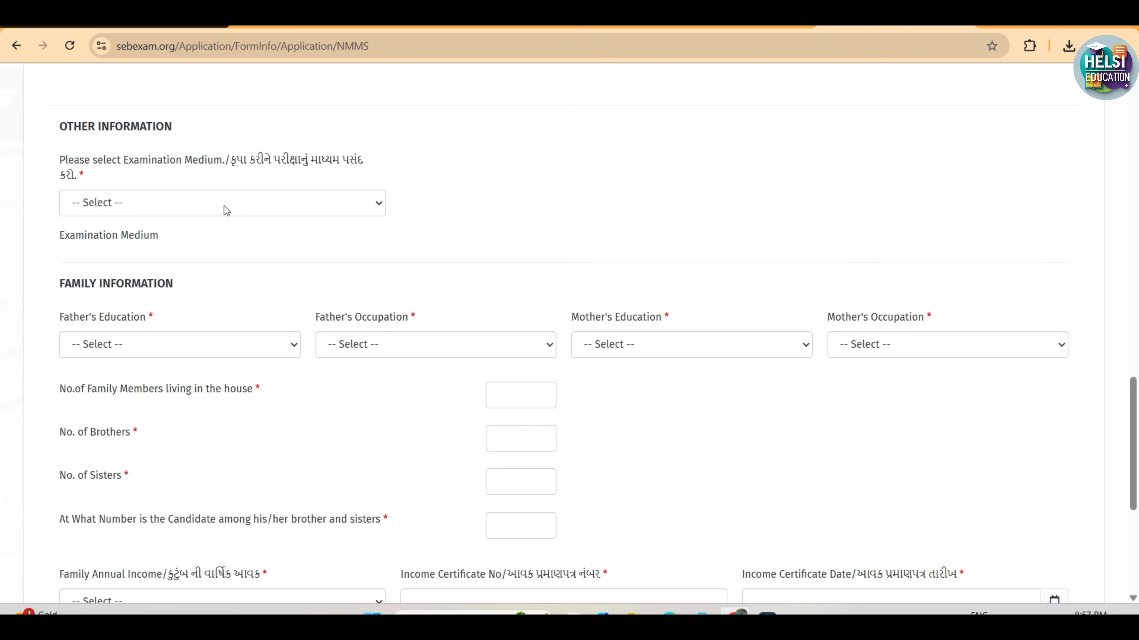
pyautogui.click(223, 203)
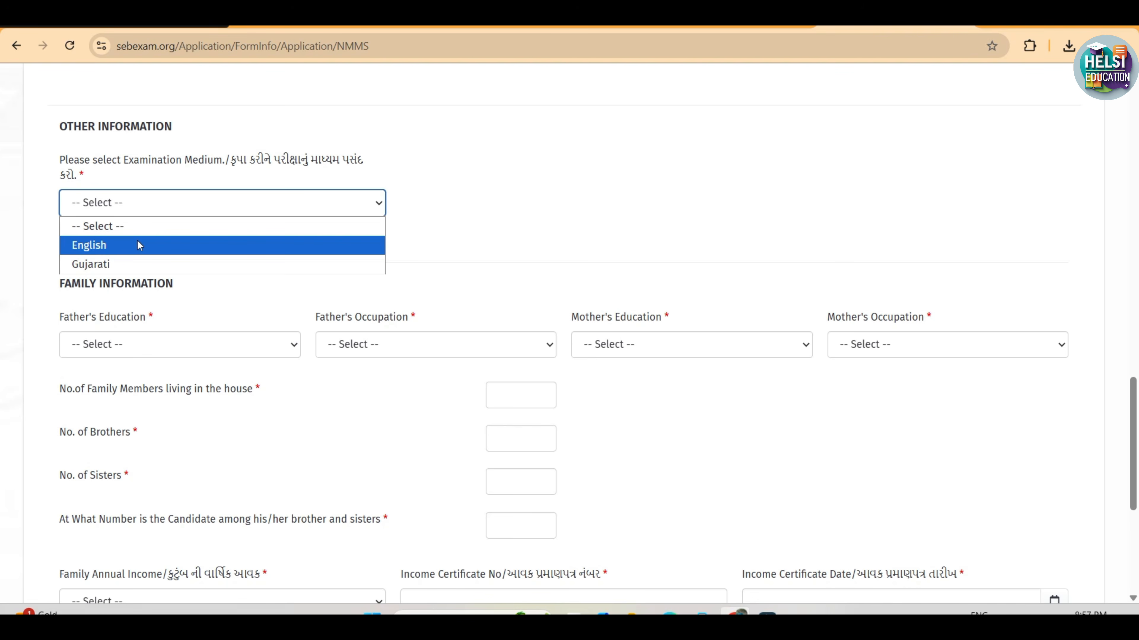
pyautogui.click(138, 264)
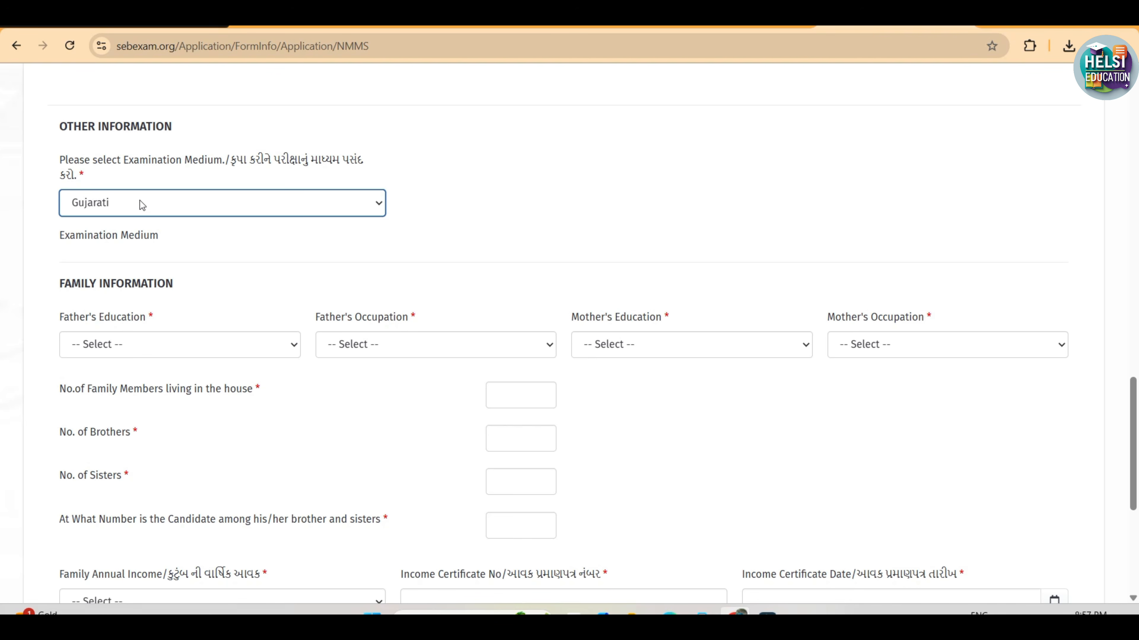
pyautogui.click(230, 248)
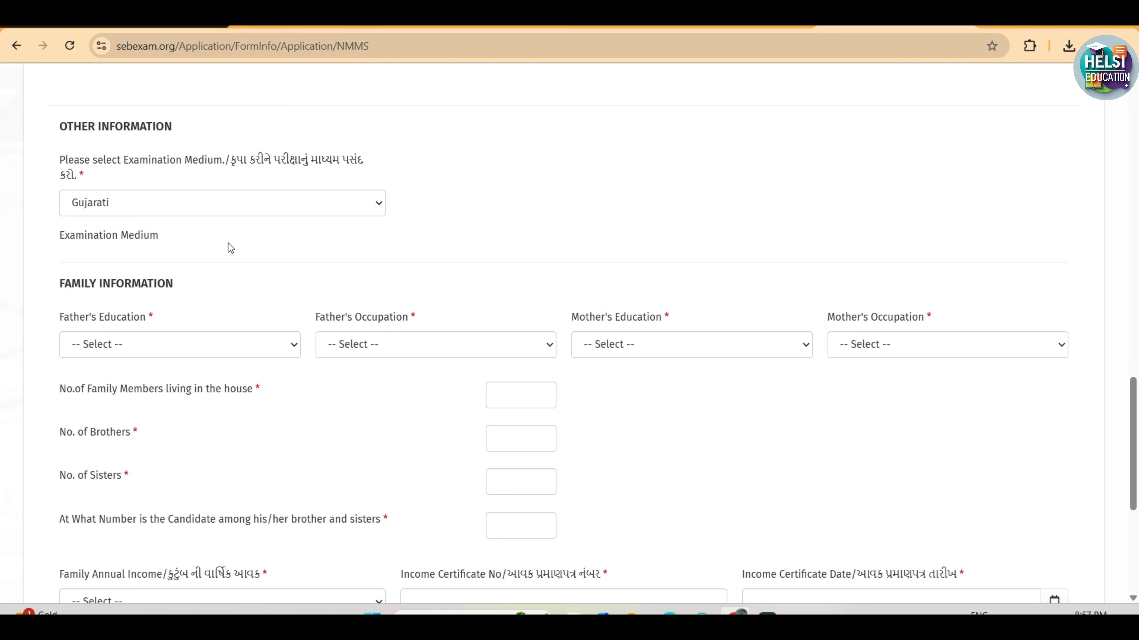
pyautogui.click(230, 248)
# Review the available choices for father's education and father's occupation in the Family Information section
pyautogui.scroll(-1, 230, 248)
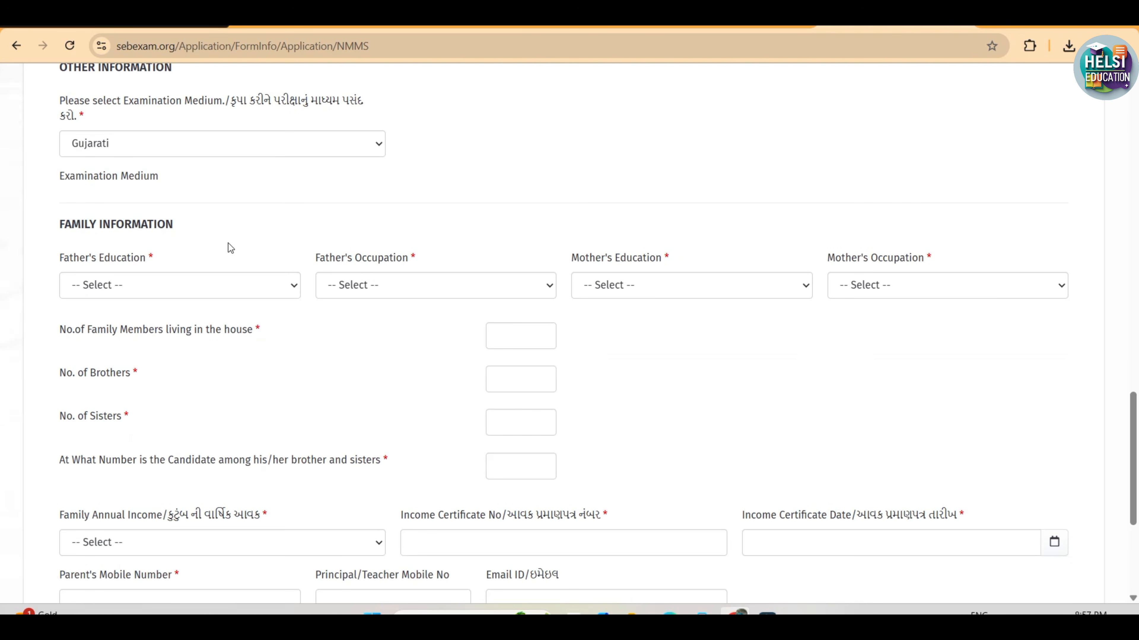
pyautogui.moveTo(62, 220); pyautogui.dragTo(180, 224)
pyautogui.click(180, 221)
pyautogui.click(174, 294)
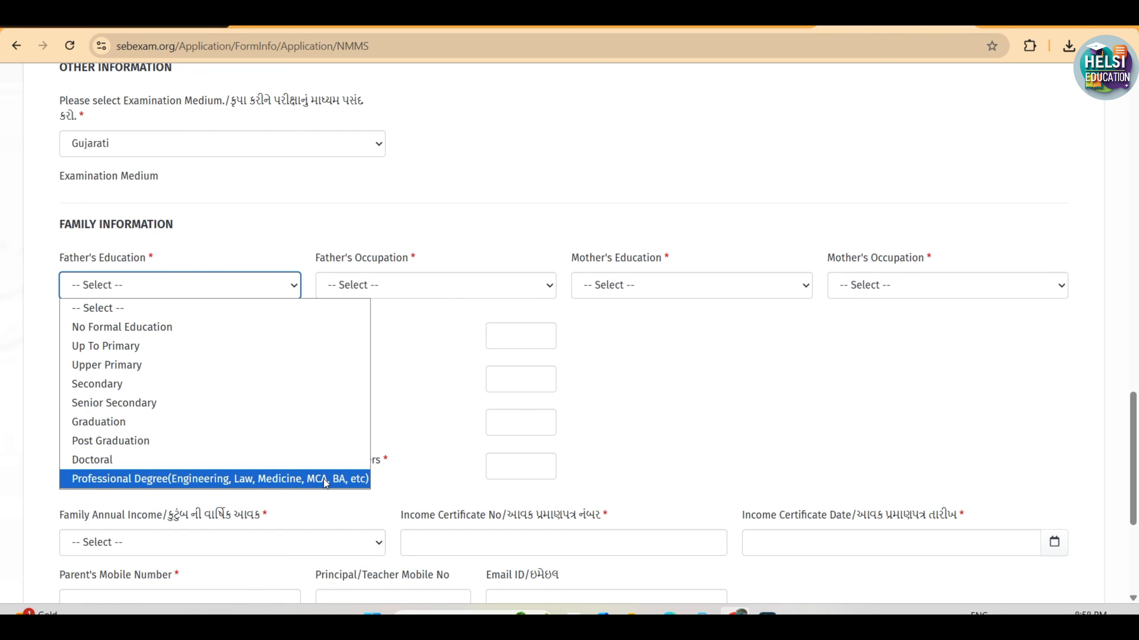
pyautogui.click(404, 427)
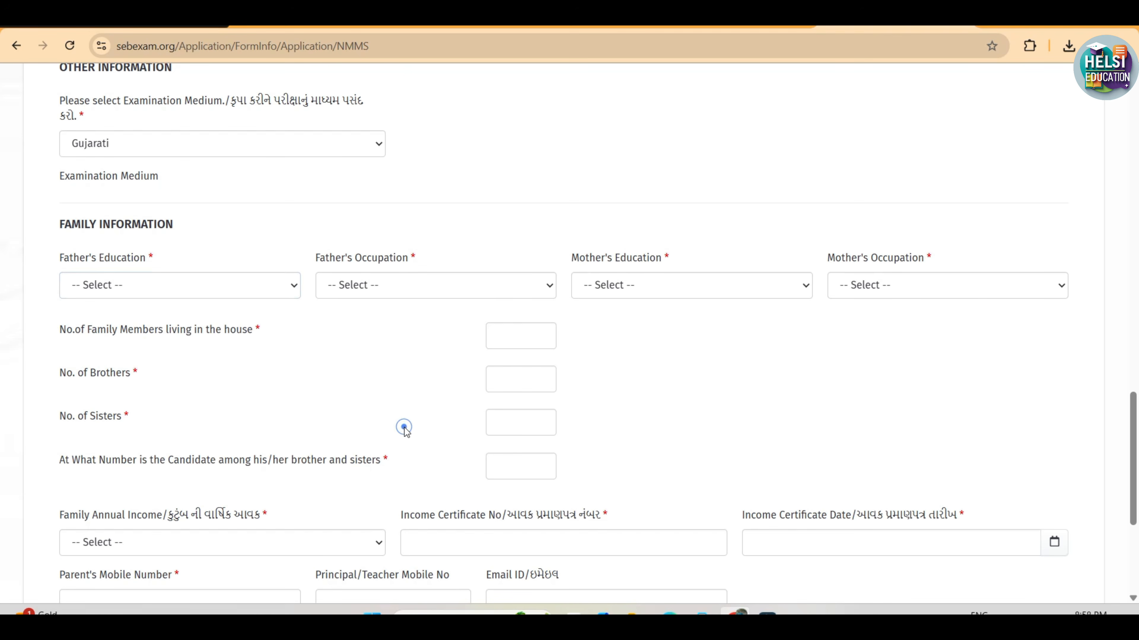
pyautogui.click(390, 284)
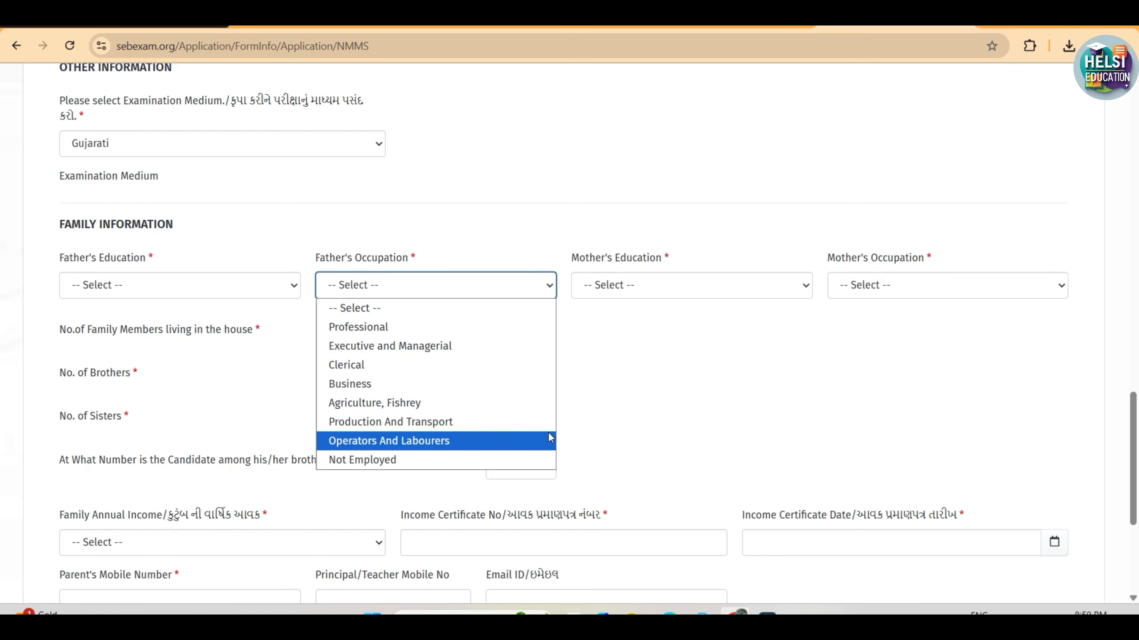
pyautogui.click(623, 369)
# Set the mother's education to No Formal Education and review the choices for mother's occupation
pyautogui.click(602, 293)
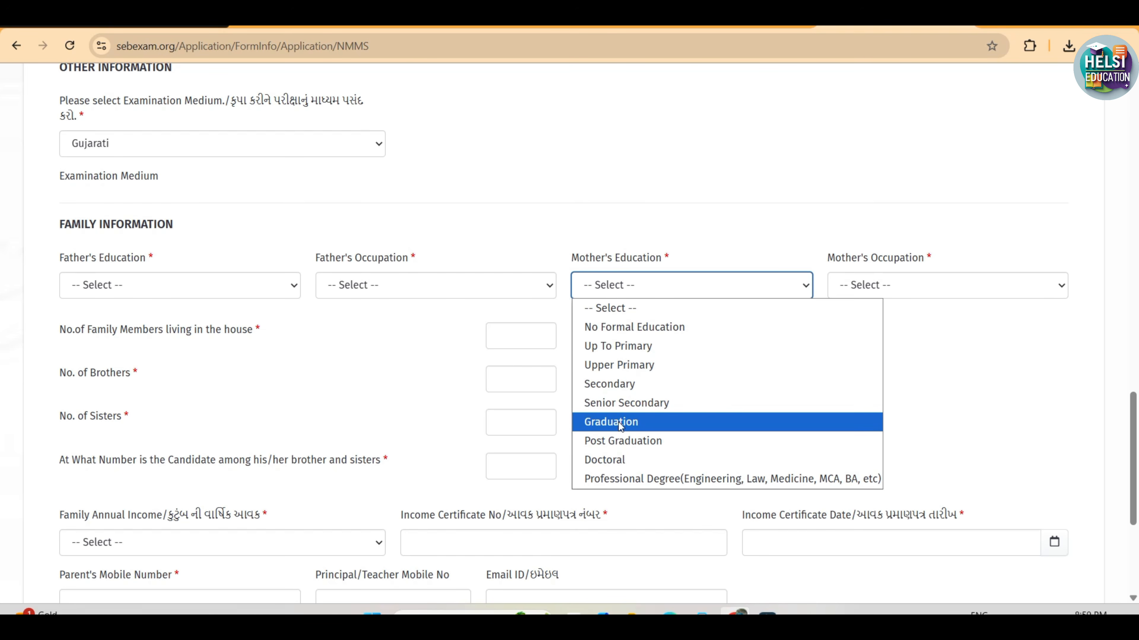
pyautogui.click(627, 327)
pyautogui.click(833, 288)
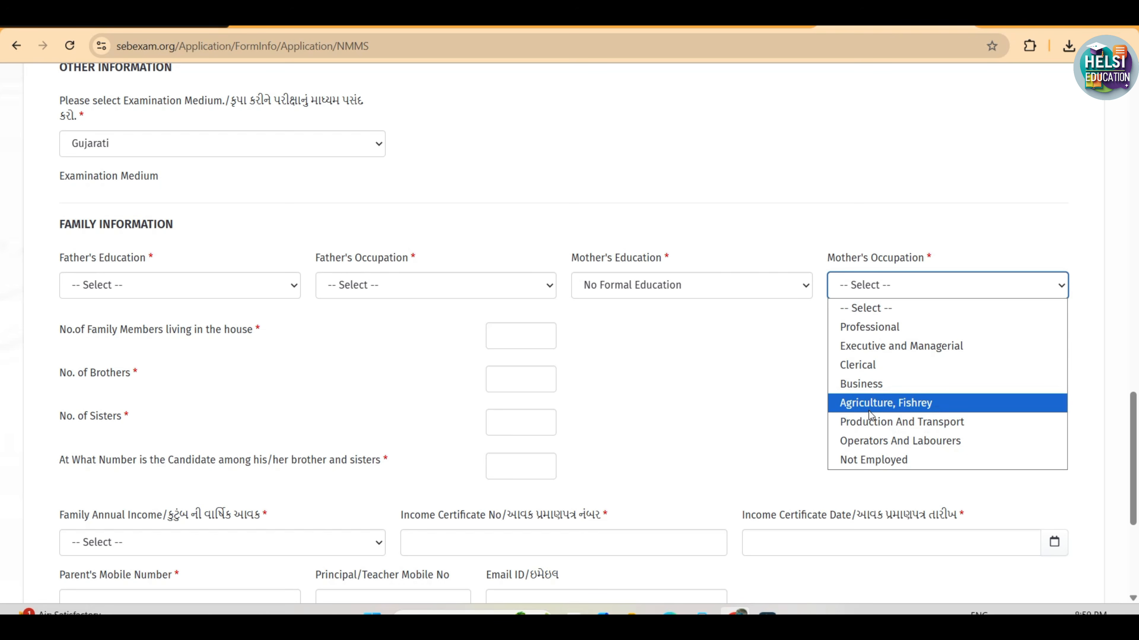
pyautogui.click(779, 402)
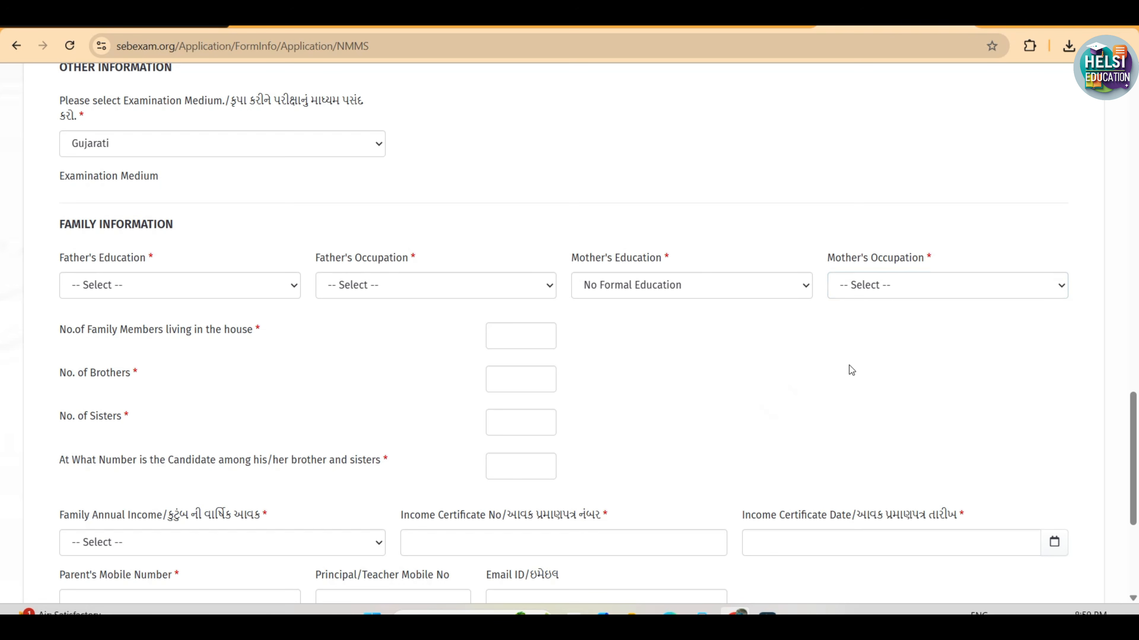
pyautogui.click(881, 292)
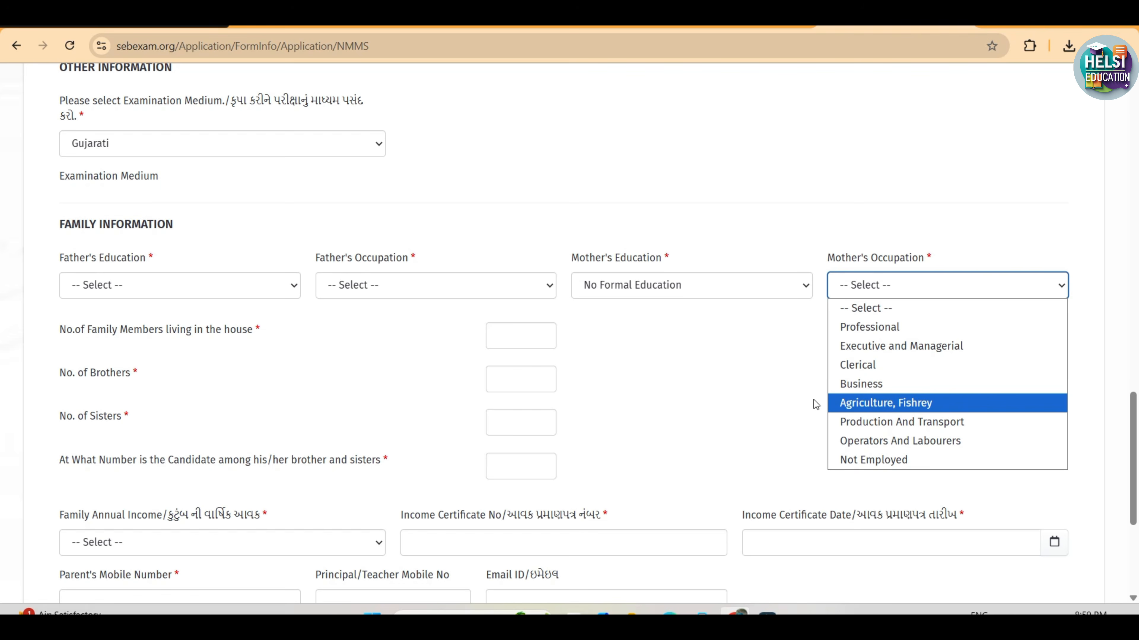
pyautogui.click(767, 394)
pyautogui.click(765, 392)
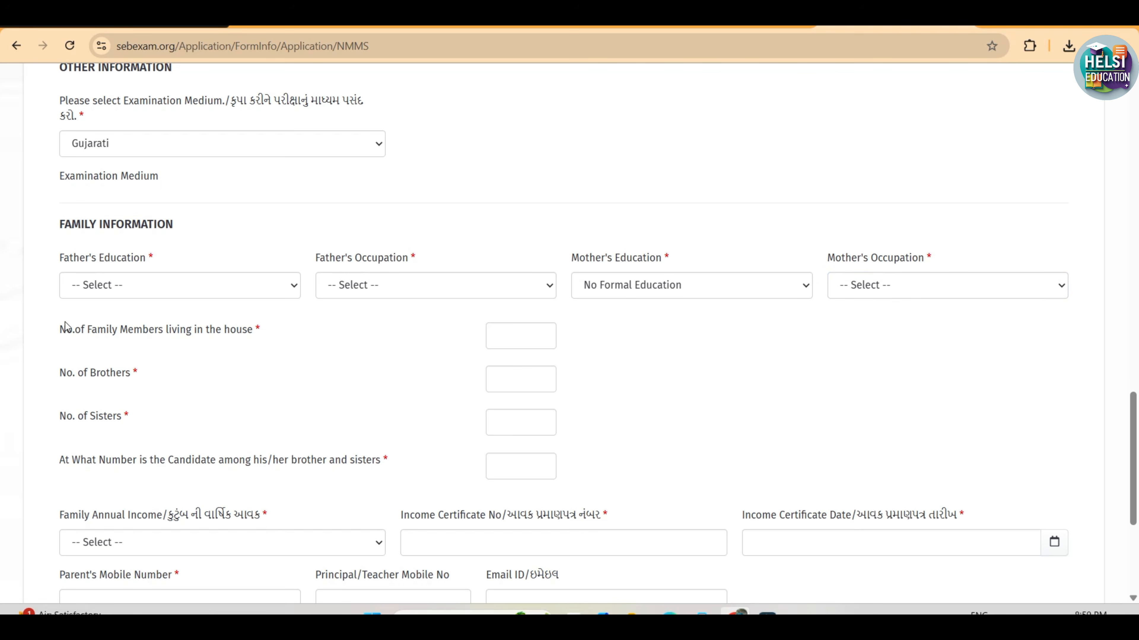
# Examine the required fields for family members in the house, number of brothers and sisters, and the candidate's birth order
pyautogui.moveTo(57, 330); pyautogui.dragTo(220, 339)
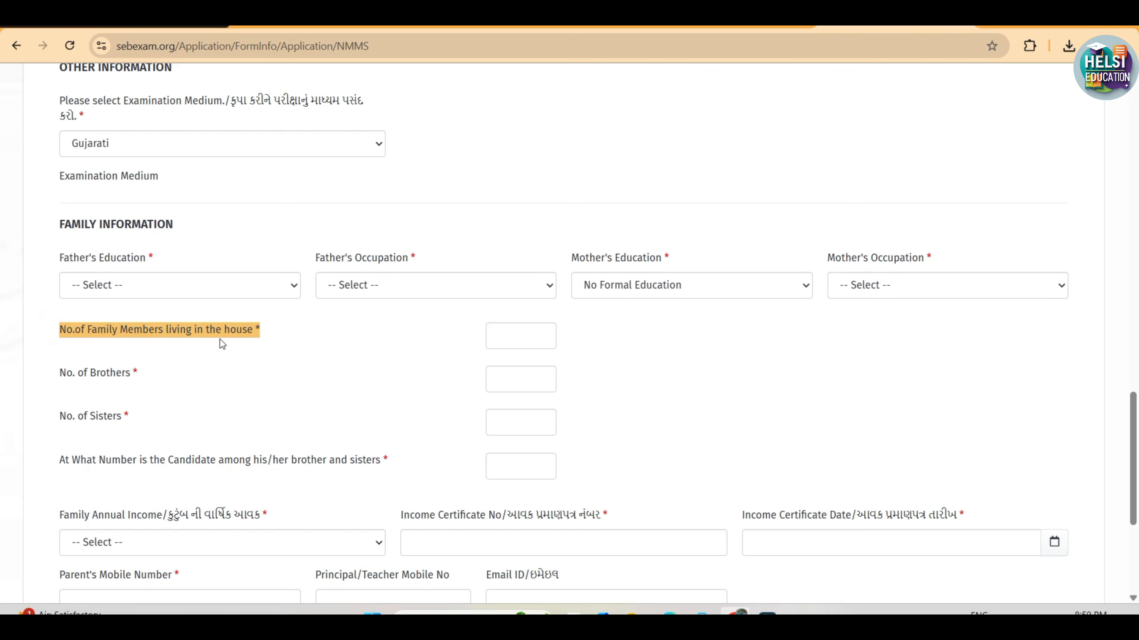
pyautogui.click(263, 337)
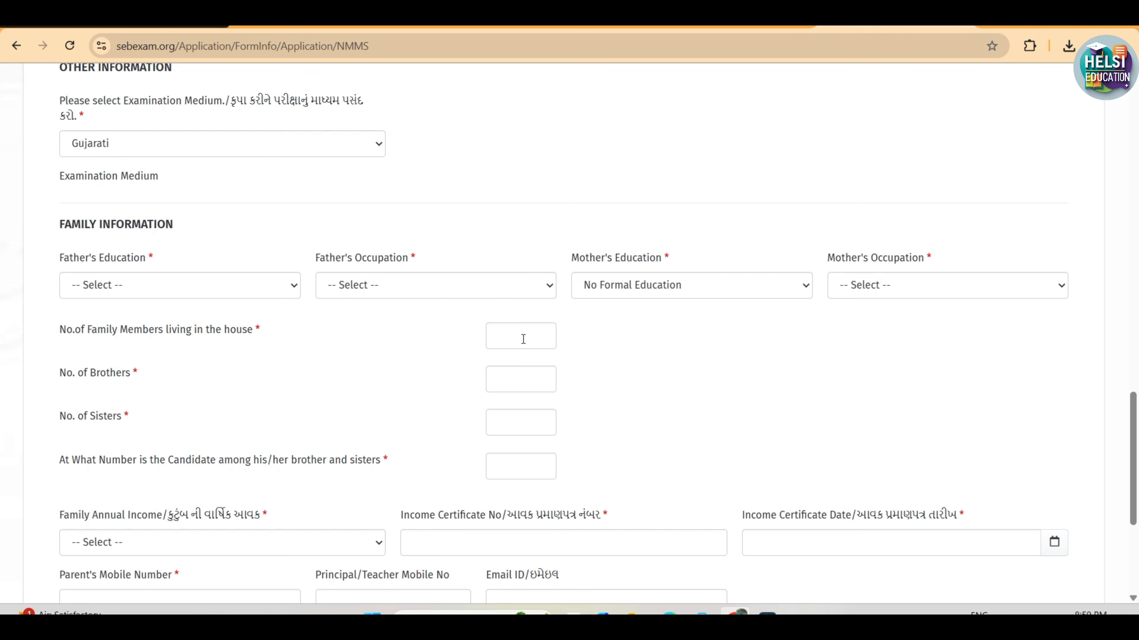
pyautogui.click(425, 344)
pyautogui.click(516, 378)
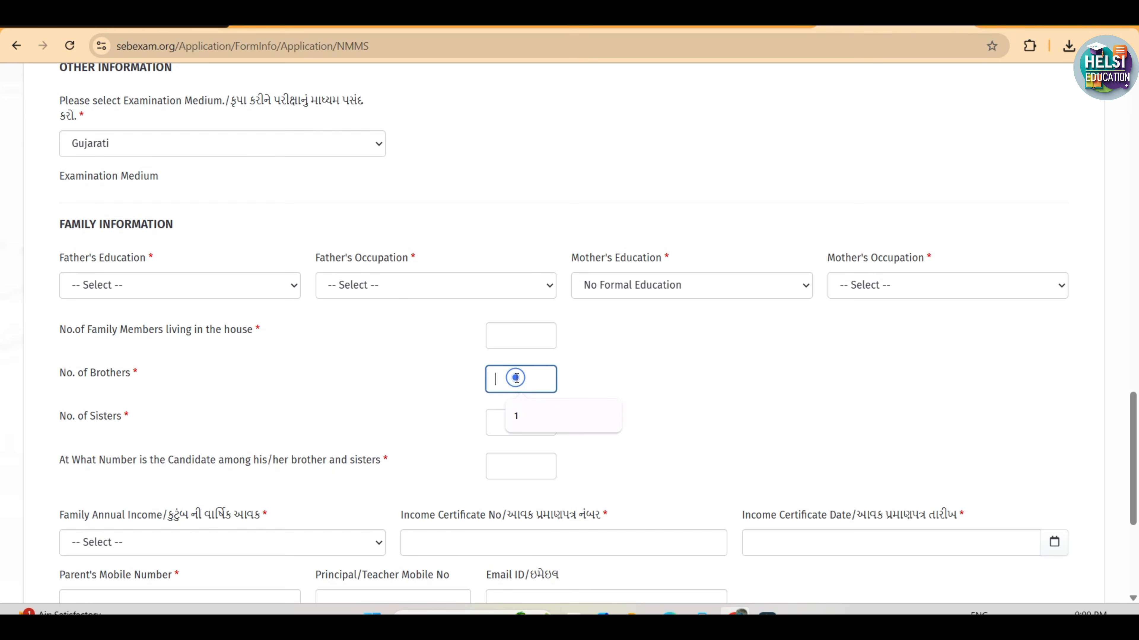
pyautogui.click(221, 404)
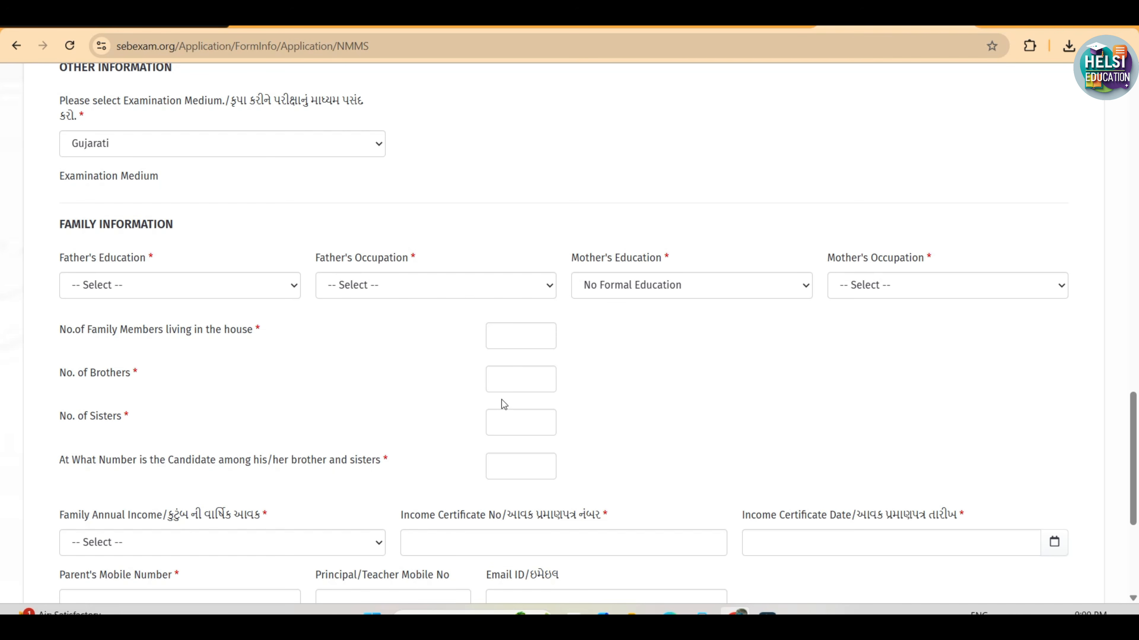
pyautogui.click(511, 381)
pyautogui.click(420, 386)
pyautogui.click(522, 381)
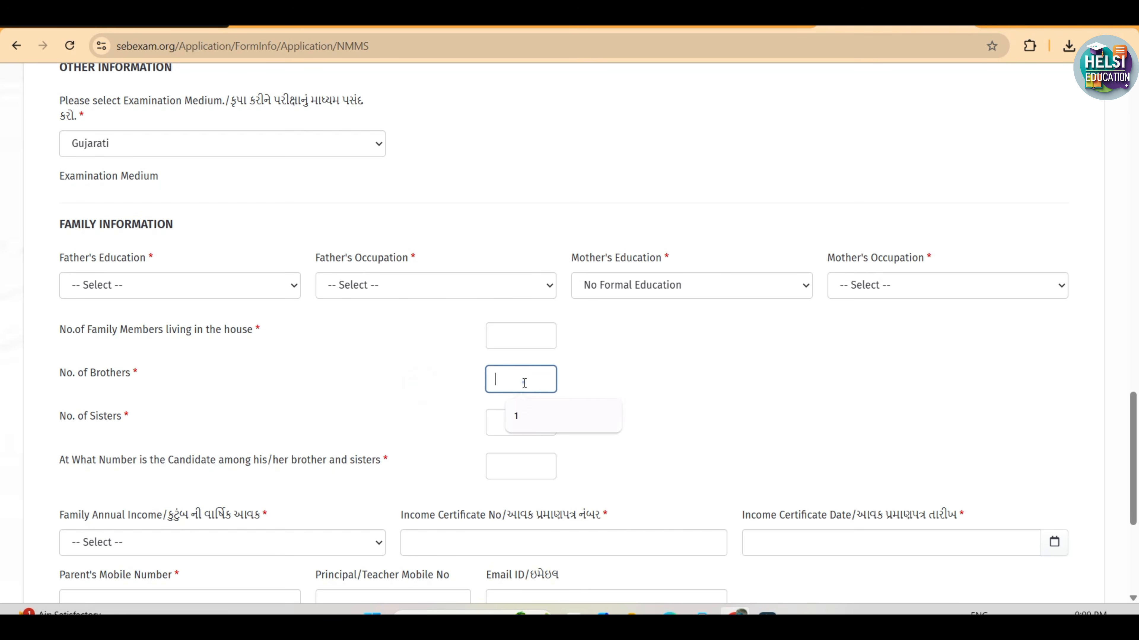
pyautogui.click(375, 414)
pyautogui.moveTo(49, 457); pyautogui.dragTo(235, 466)
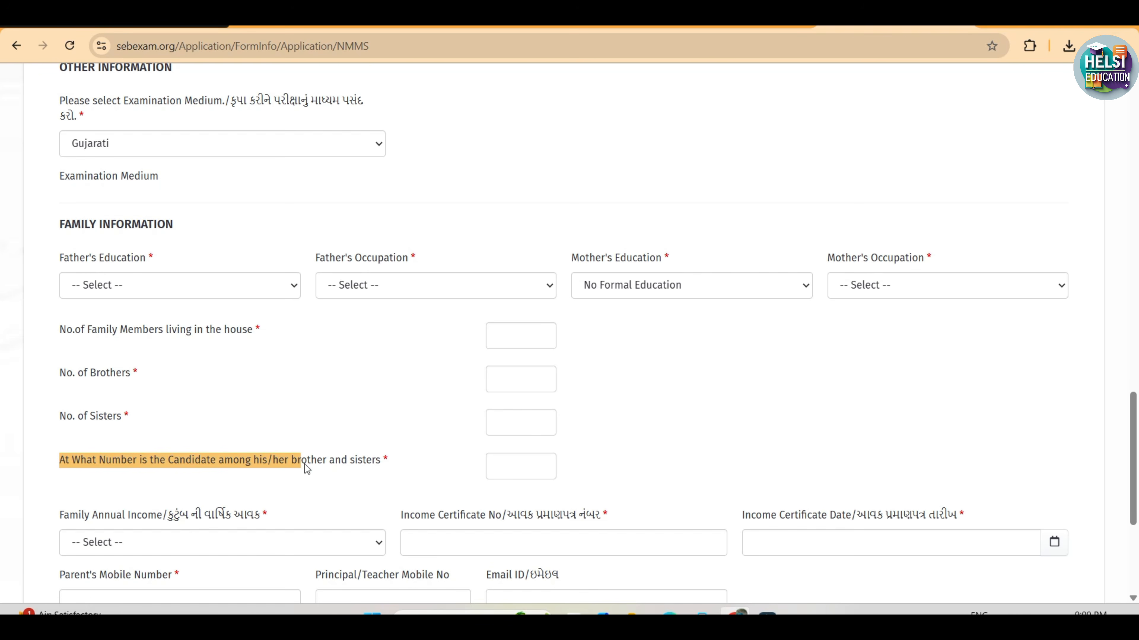
pyautogui.moveTo(306, 465); pyautogui.dragTo(425, 461)
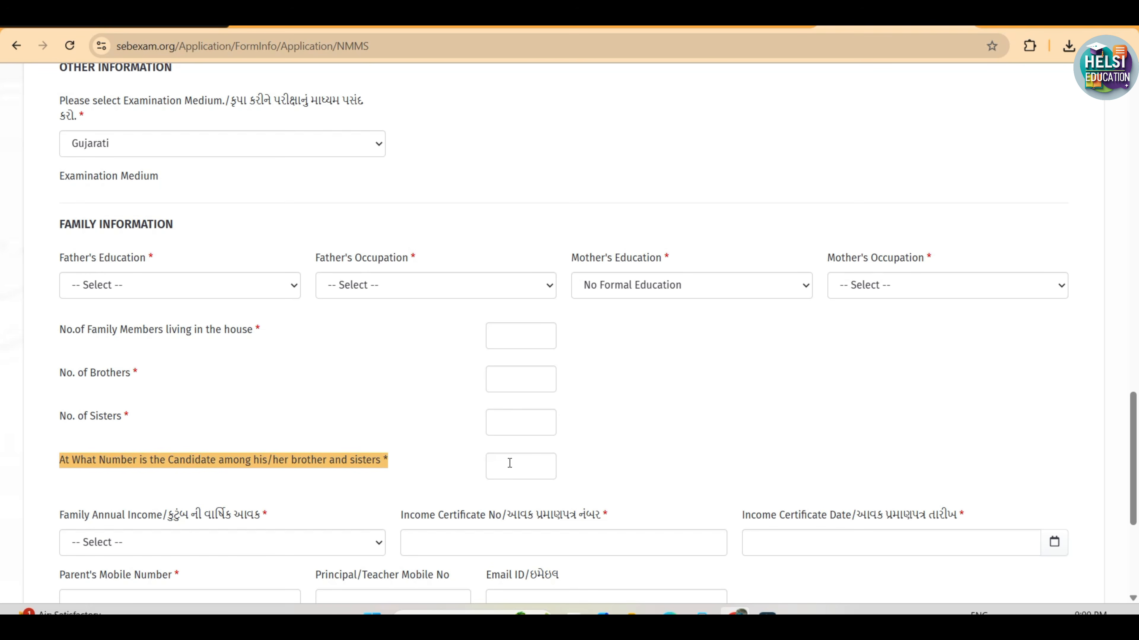
pyautogui.click(464, 466)
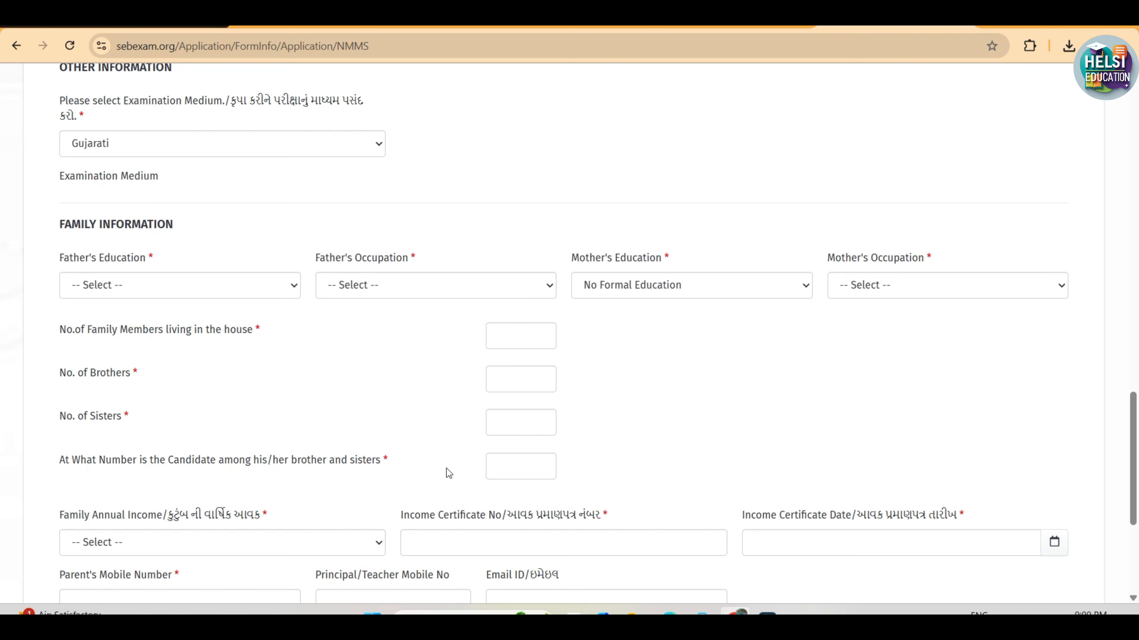
# Review the family annual income ranges and the income certificate number and date fields
pyautogui.click(214, 540)
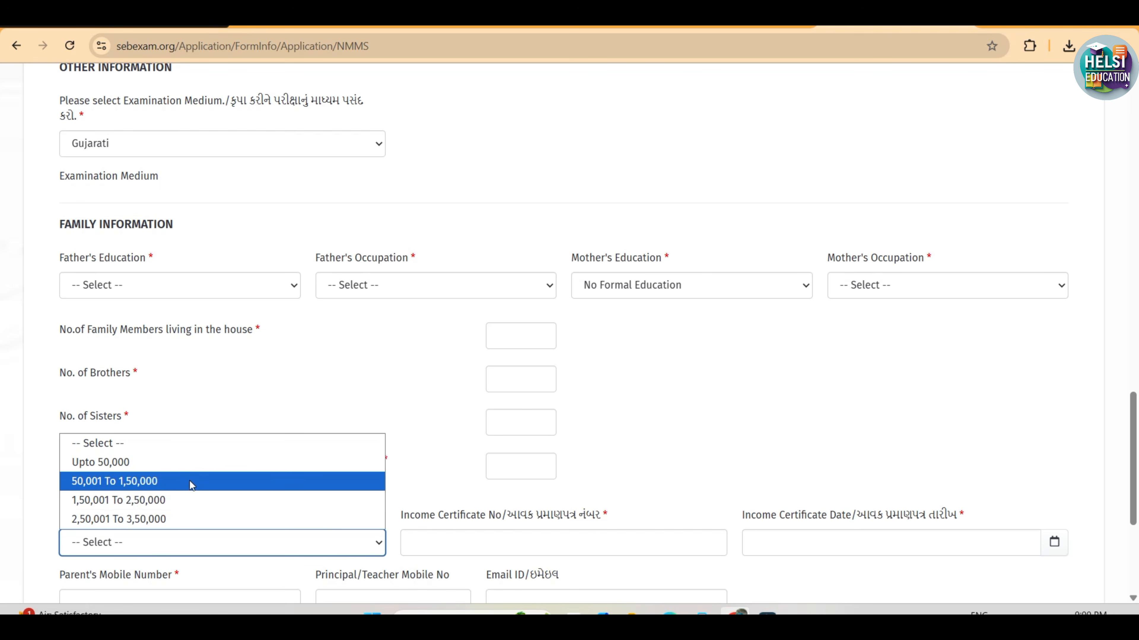
pyautogui.click(435, 486)
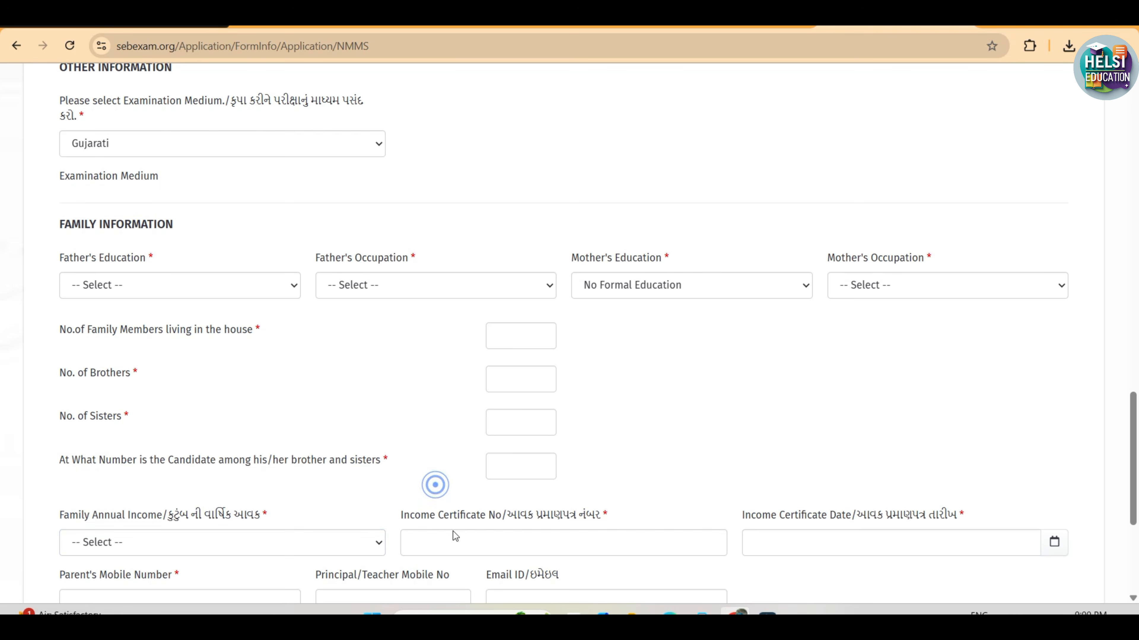
pyautogui.click(452, 542)
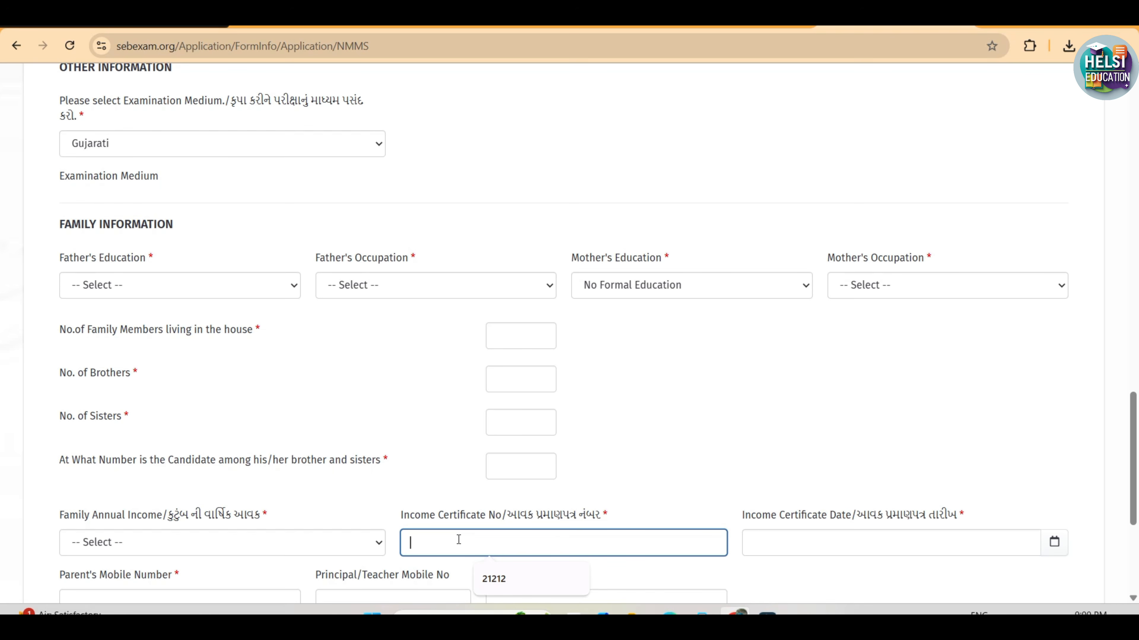
pyautogui.click(845, 540)
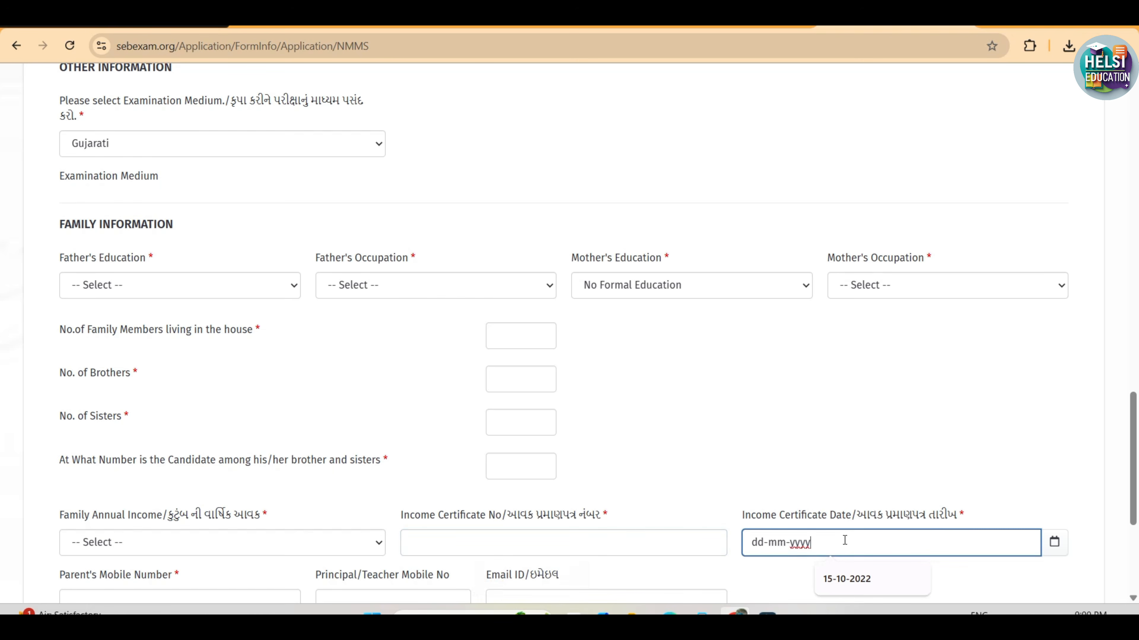
pyautogui.click(725, 582)
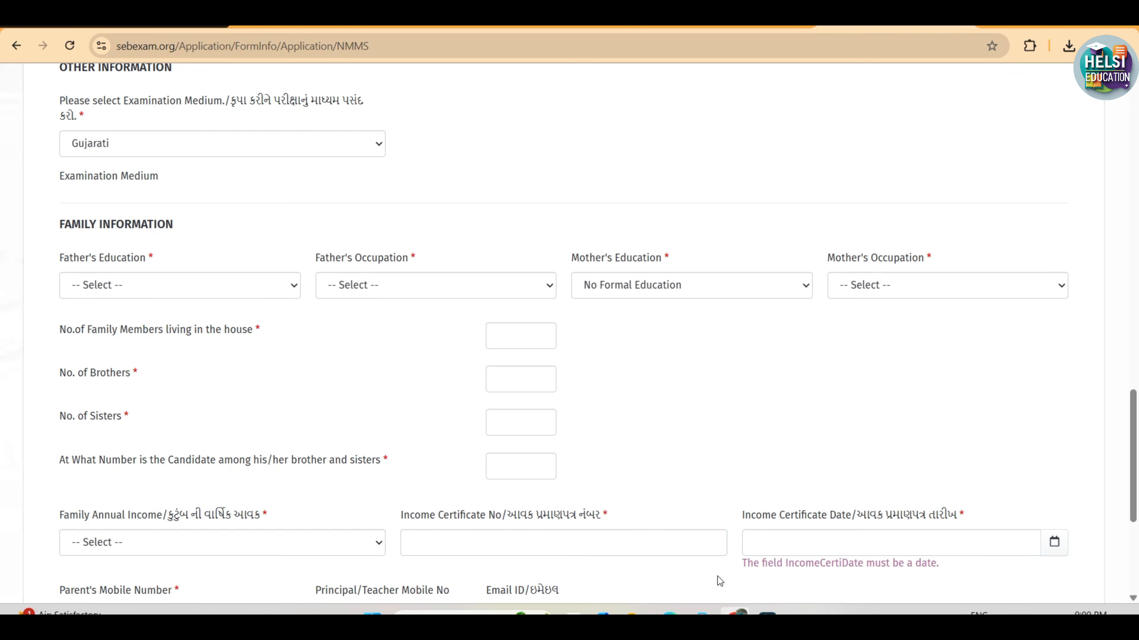
# Check the parent's mobile number, principal/teacher mobile number and email ID fields below the income details
pyautogui.scroll(-3, 717, 577)
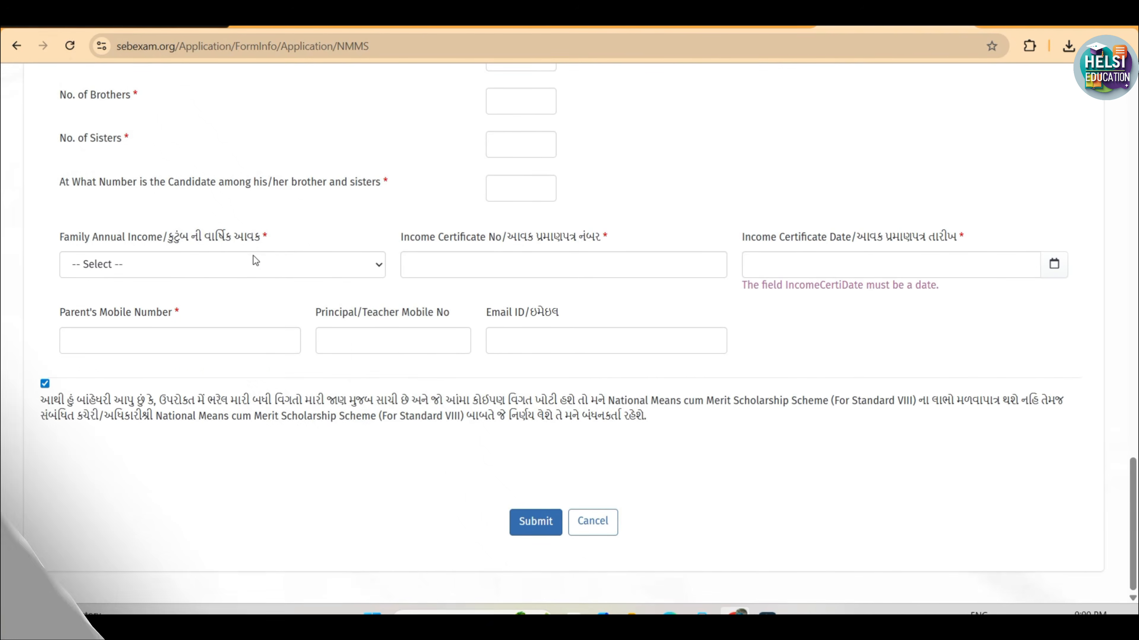
pyautogui.click(160, 332)
pyautogui.click(373, 346)
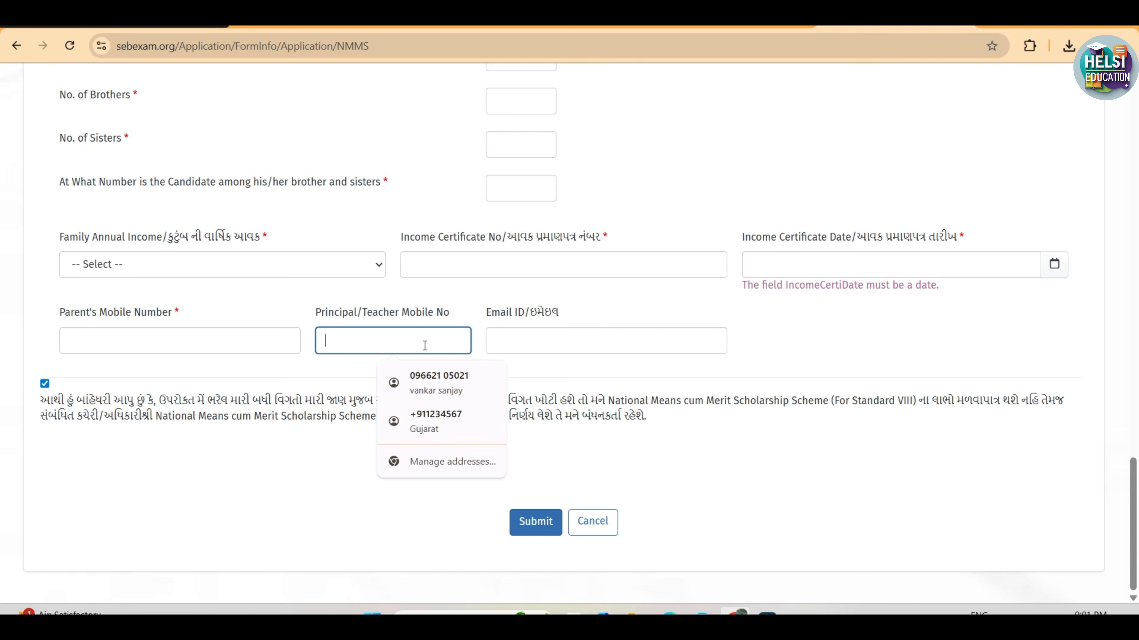
pyautogui.click(213, 342)
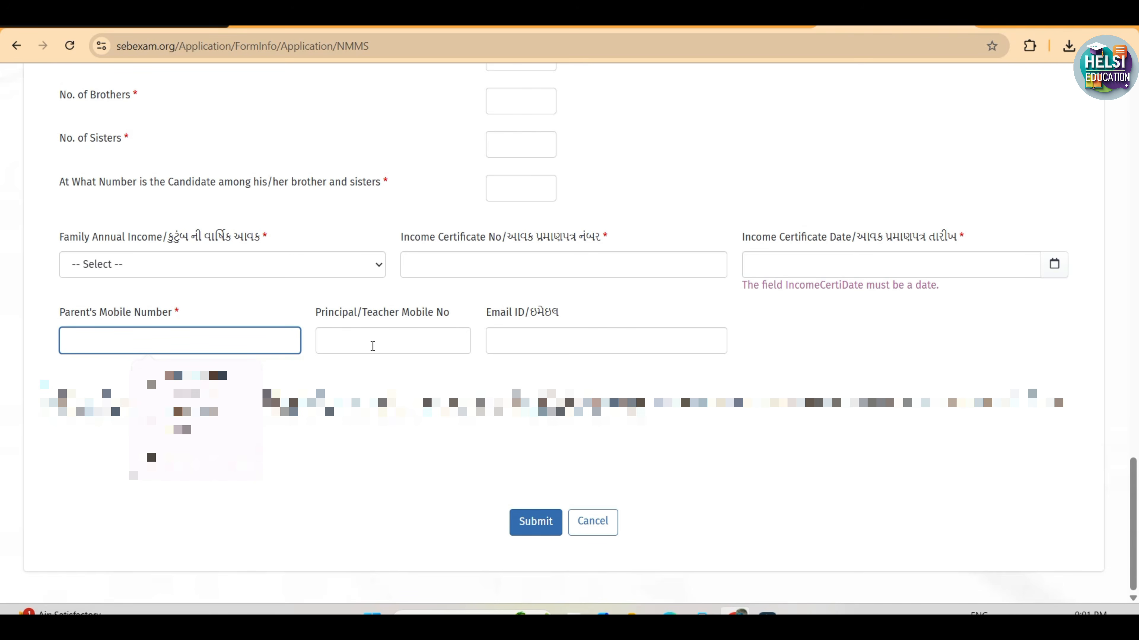
pyautogui.click(510, 340)
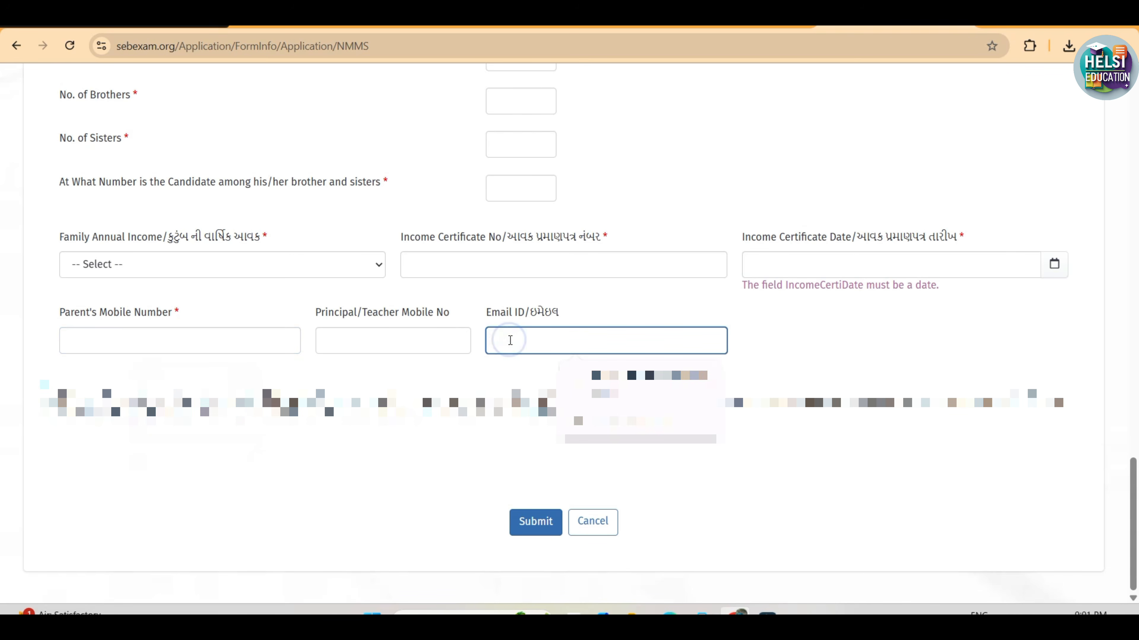
pyautogui.click(550, 371)
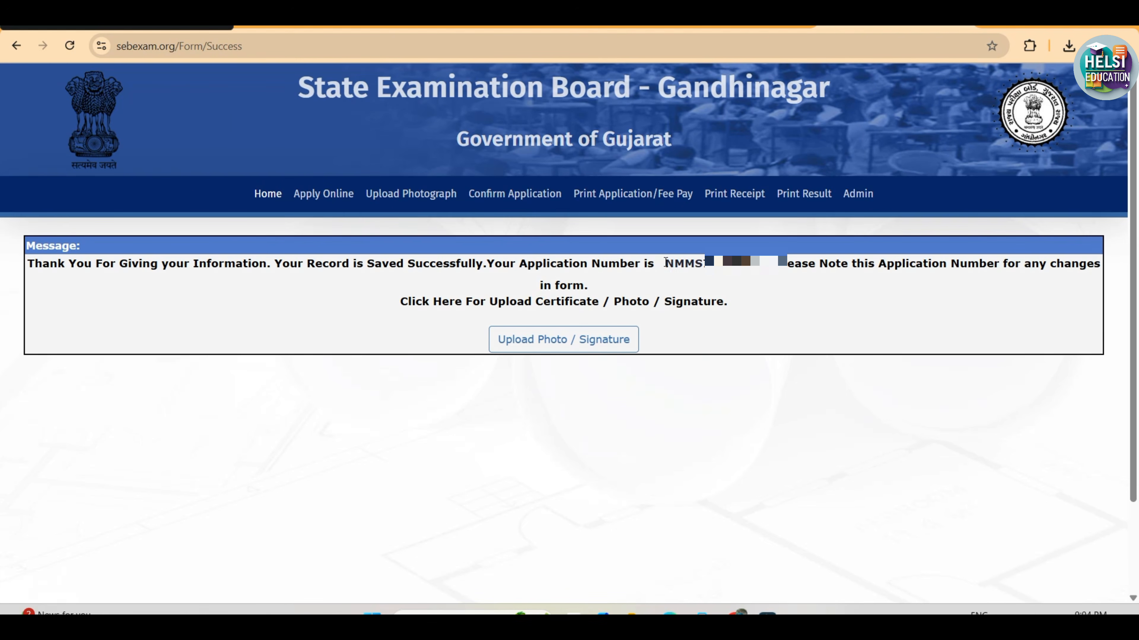
# Copy the issued application number into the photo and signature upload form and select National Means cum Merit Scholarship Scheme (For Standard VIII)
pyautogui.moveTo(665, 264); pyautogui.dragTo(759, 269)
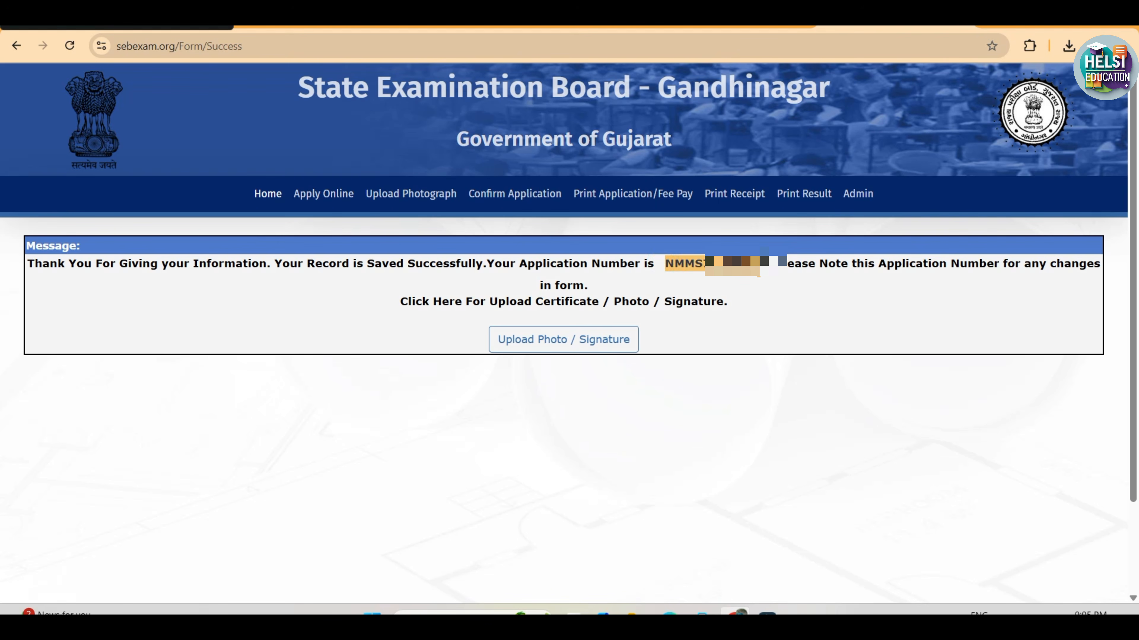
pyautogui.click(547, 340)
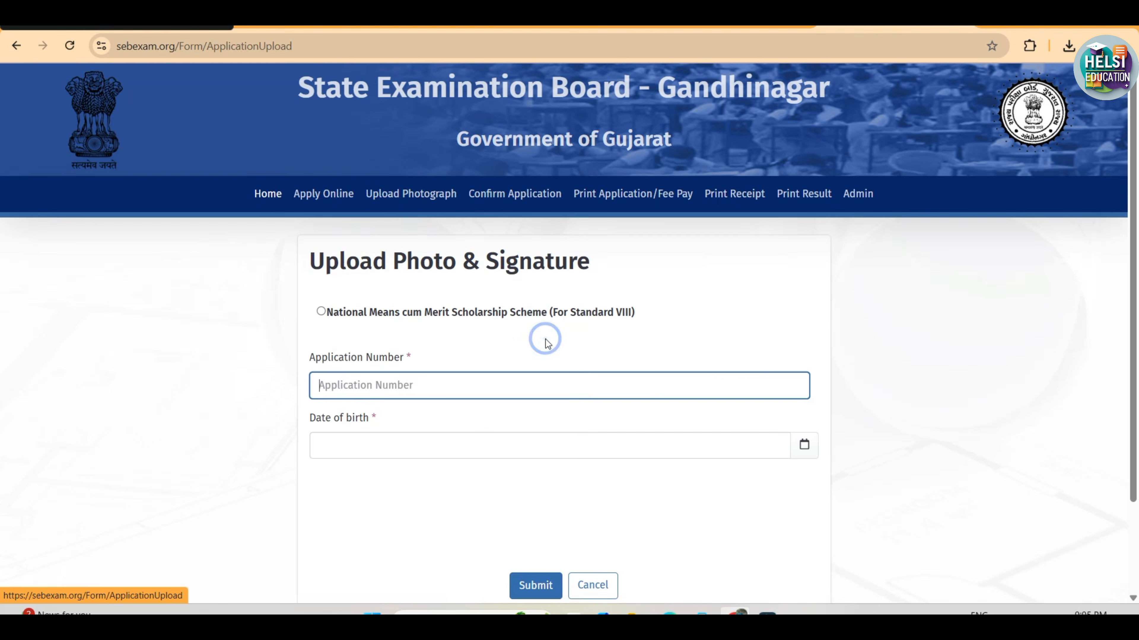
pyautogui.hotkey('ctrl', 'v')
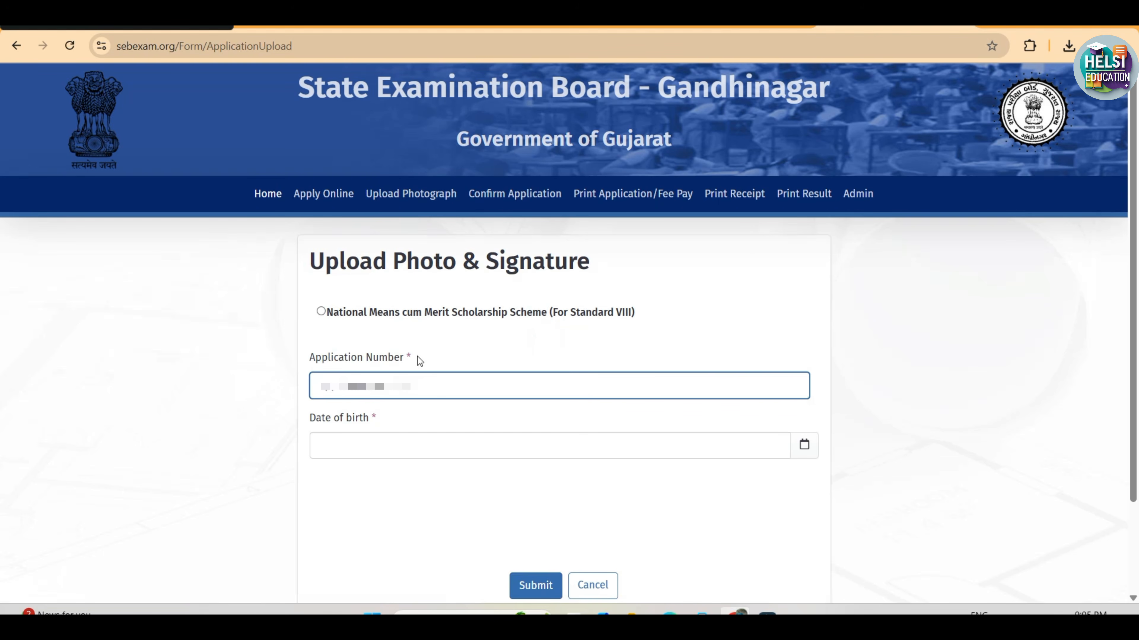
pyautogui.click(321, 312)
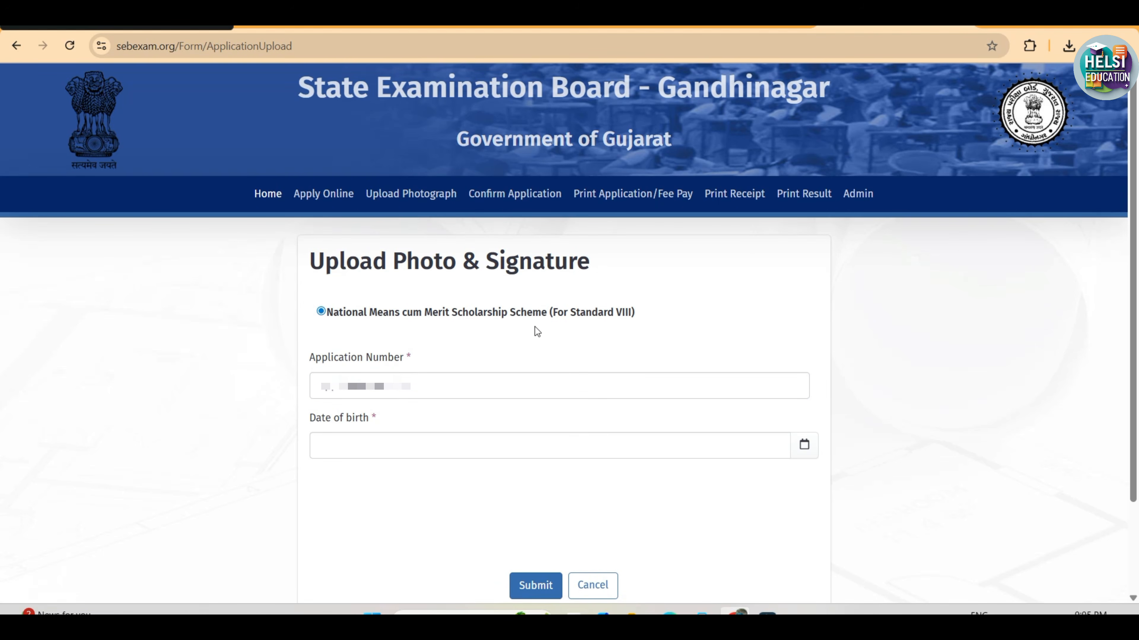
pyautogui.click(380, 387)
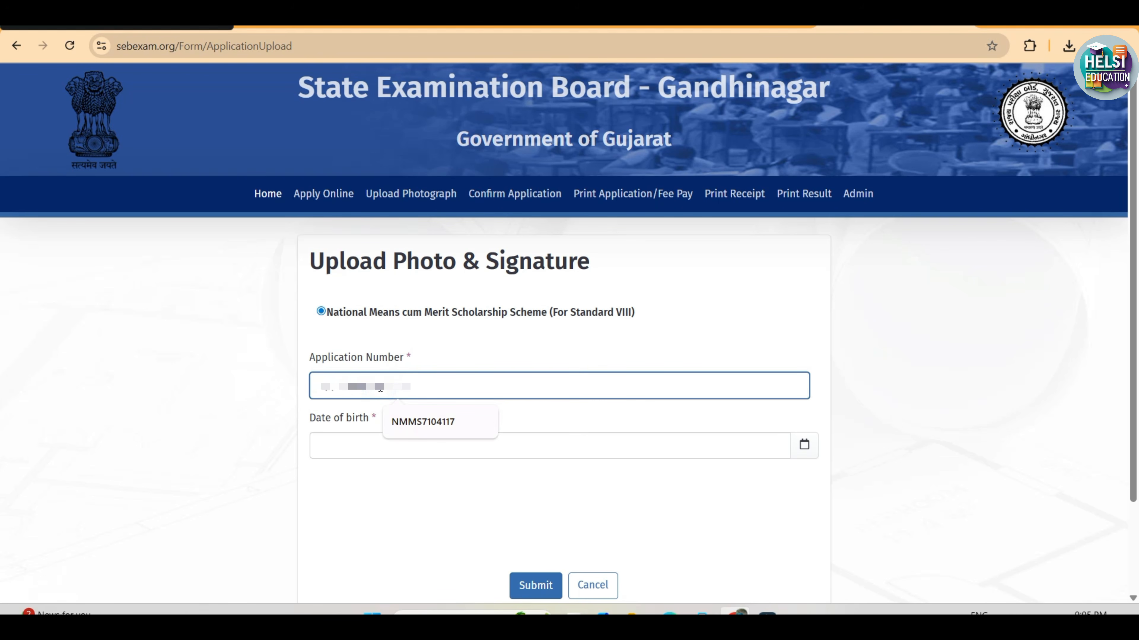
# Enter the candidate's date of birth and submit the photo and signature upload form
pyautogui.click(320, 438)
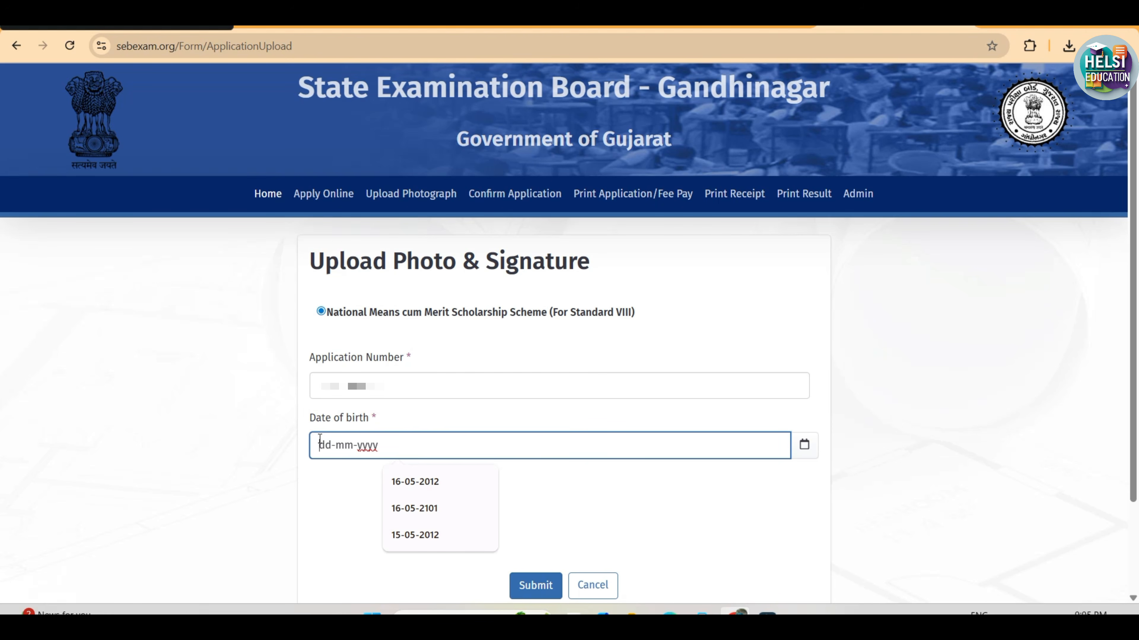
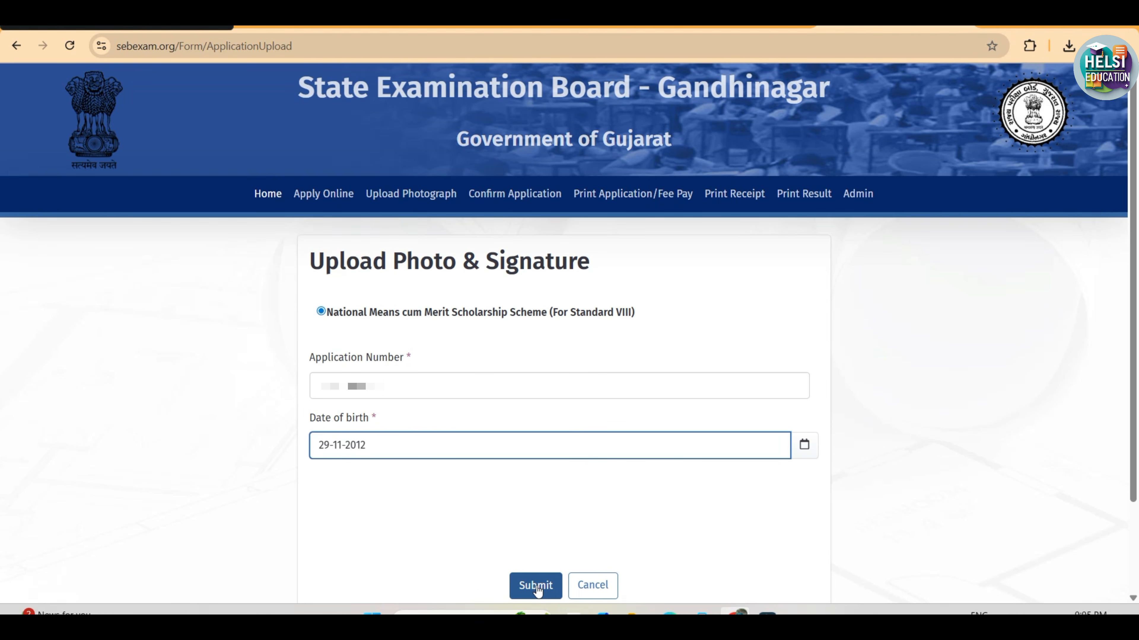
pyautogui.click(536, 587)
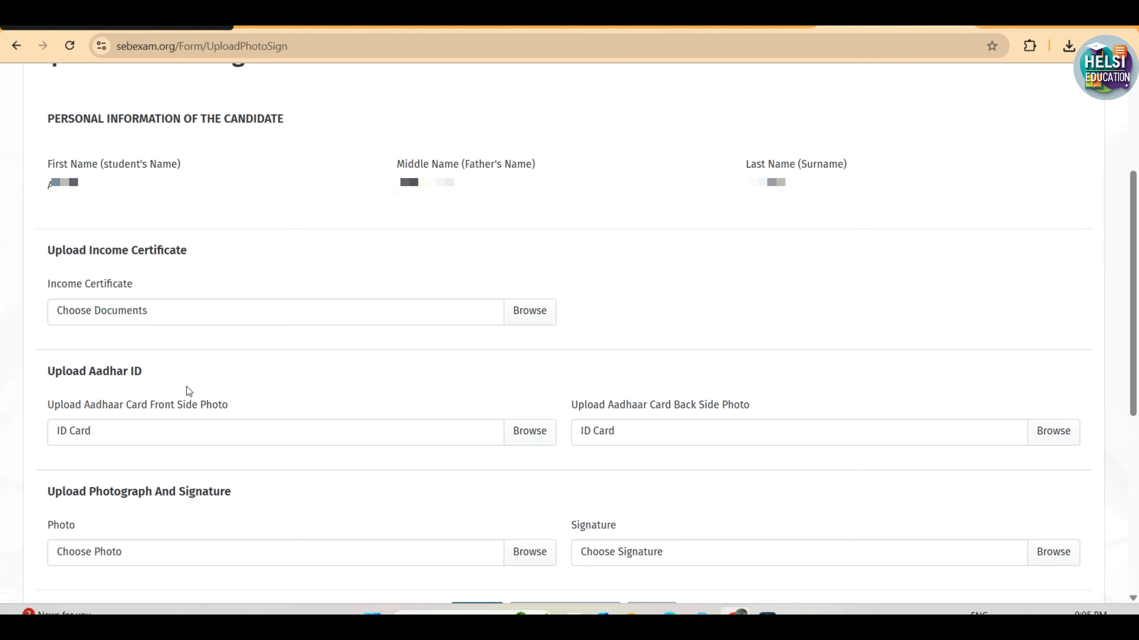
# Review the upload sections for income certificate, Aadhaar card front and back, photo and signature
pyautogui.scroll(-1, 187, 386)
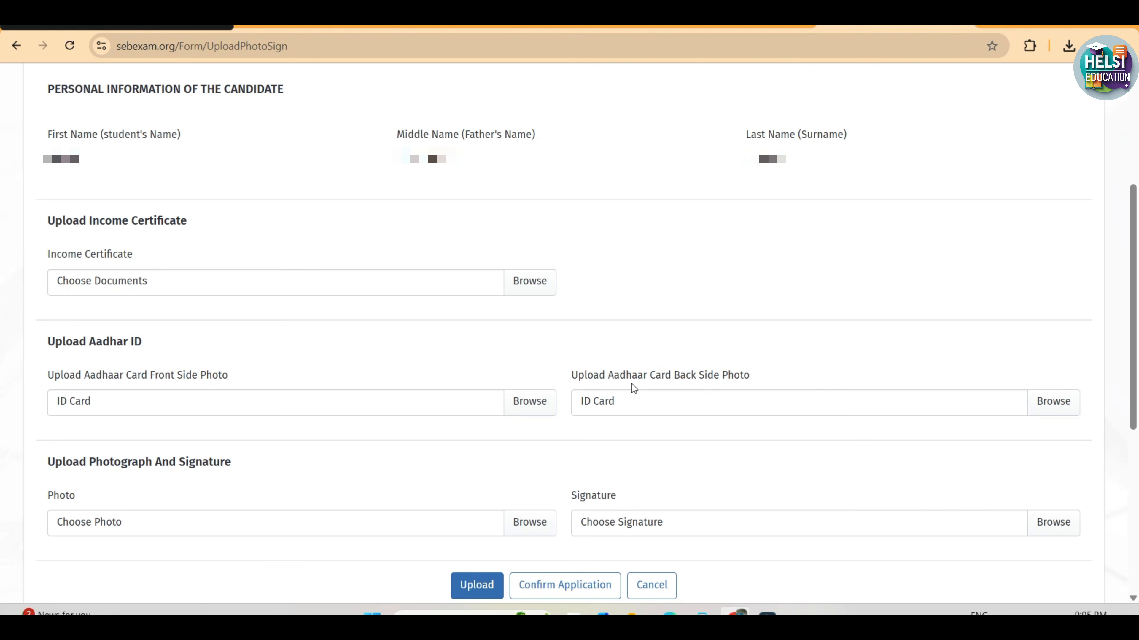
pyautogui.click(257, 469)
pyautogui.scroll(-1, 753, 561)
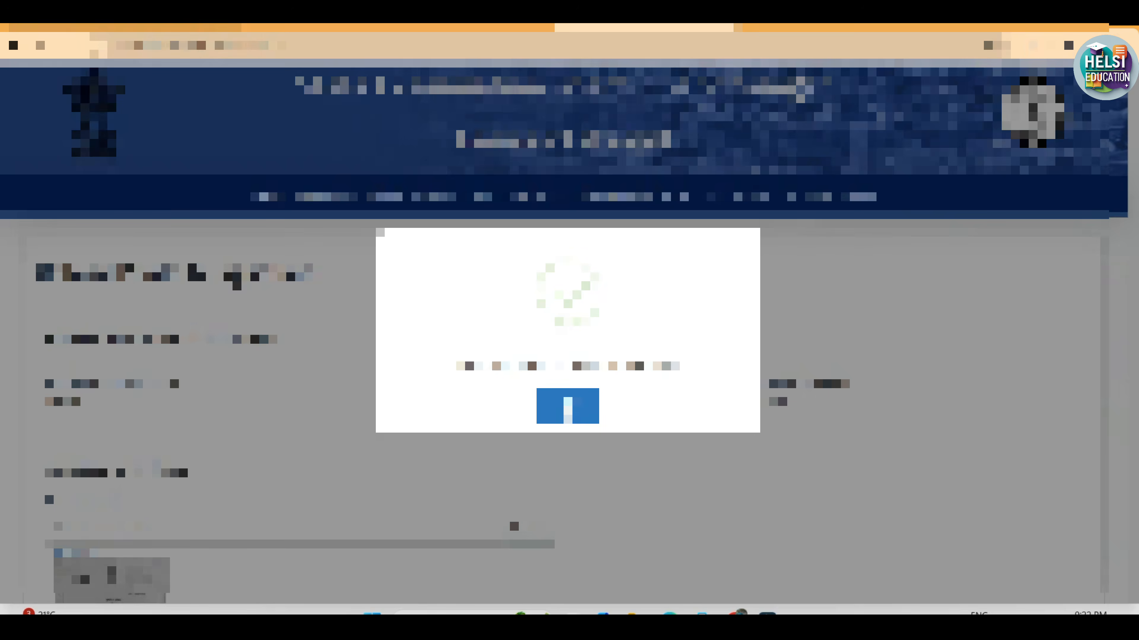
# Dismiss the upload message and check the previews of the uploaded certificate, photo and signature
pyautogui.click(567, 405)
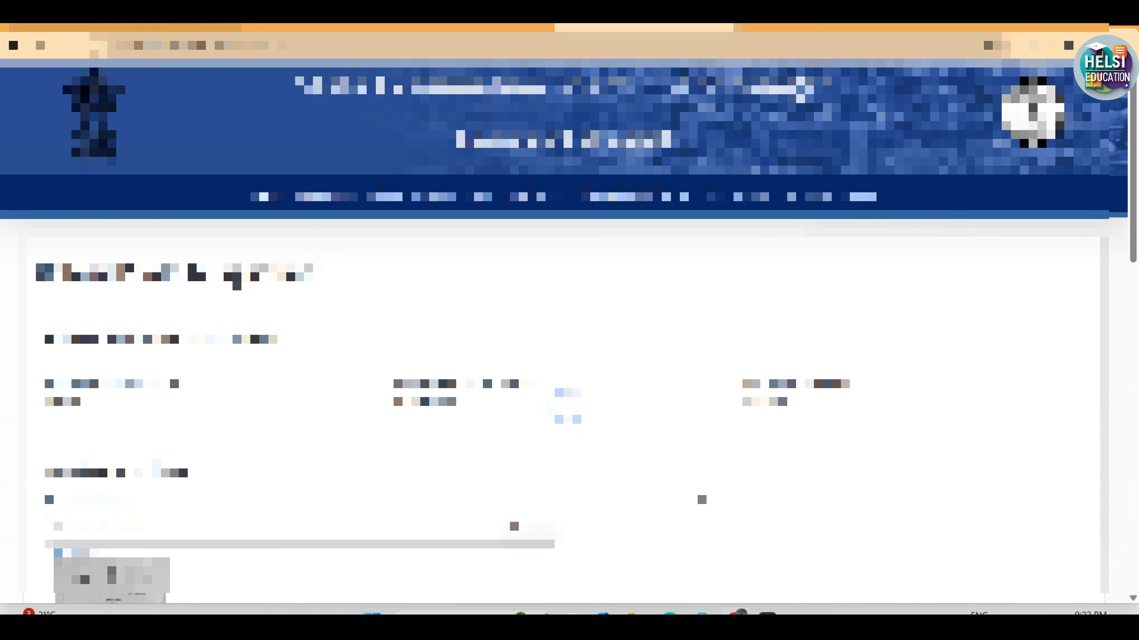
pyautogui.scroll(-1, 694, 488)
pyautogui.scroll(-5, 569, 336)
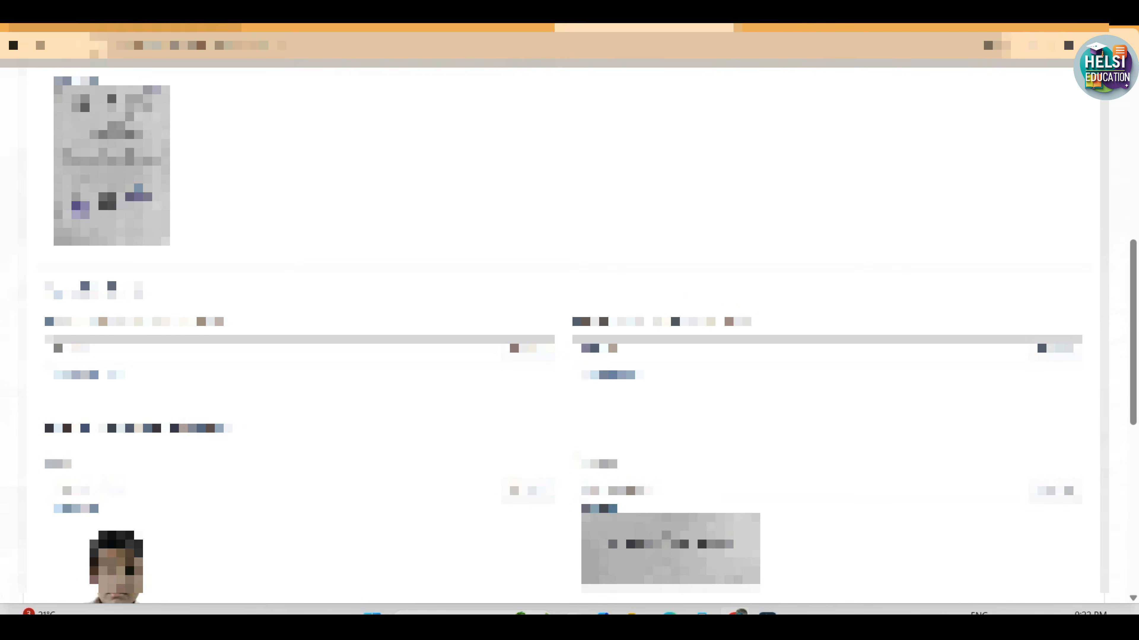
pyautogui.scroll(-6, 488, 385)
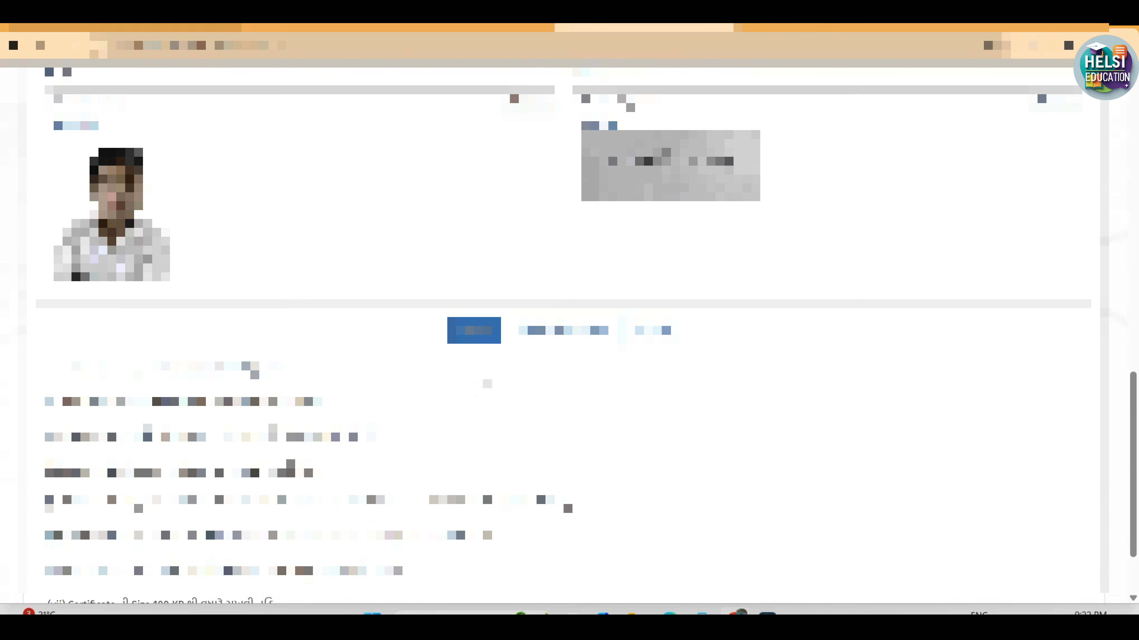
# Open the application confirmation form, select National Means cum Merit Scholarship Scheme (For Standard VIII), and fill in the application number
pyautogui.click(569, 325)
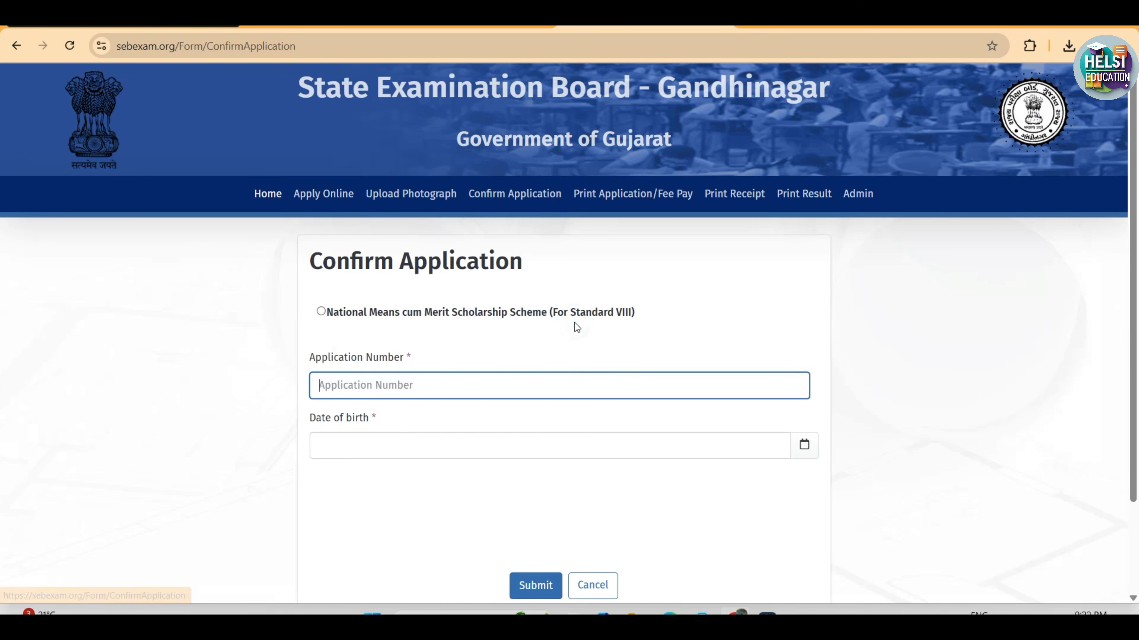
pyautogui.click(321, 312)
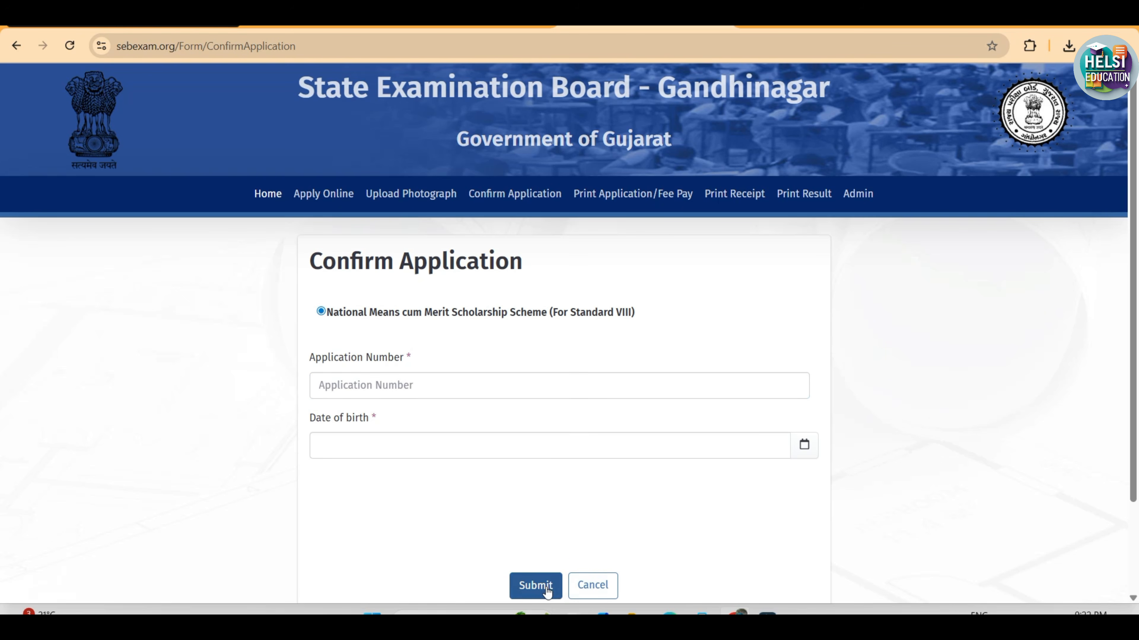
pyautogui.click(376, 384)
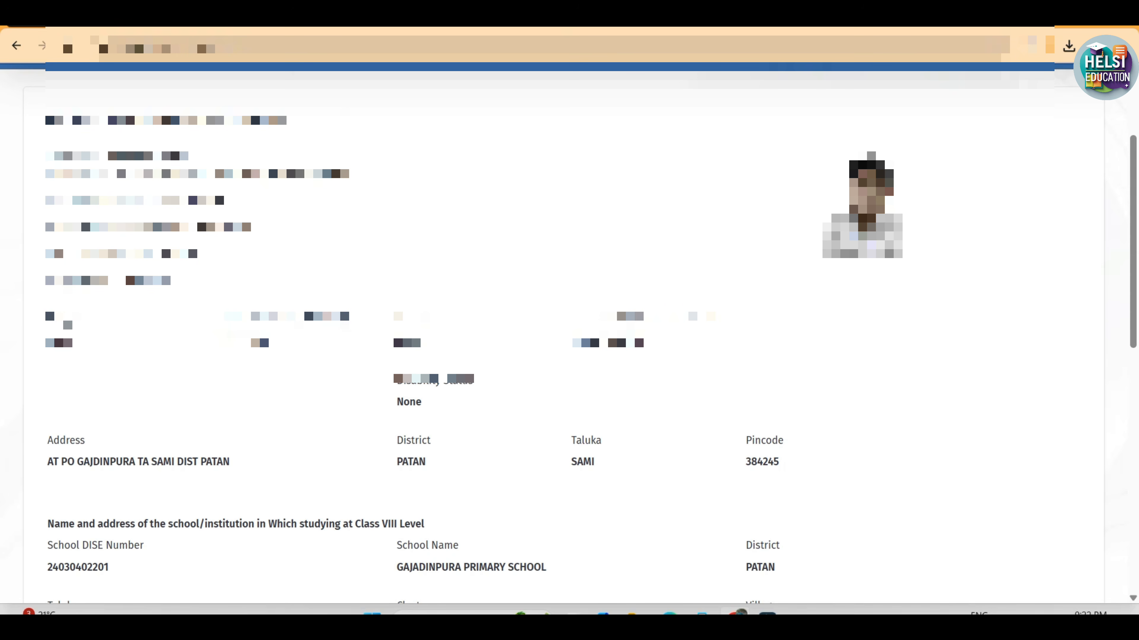
# Review the candidate's application details down to the signature, confirm the application and acknowledge the confirmation message
pyautogui.scroll(-10, 496, 507)
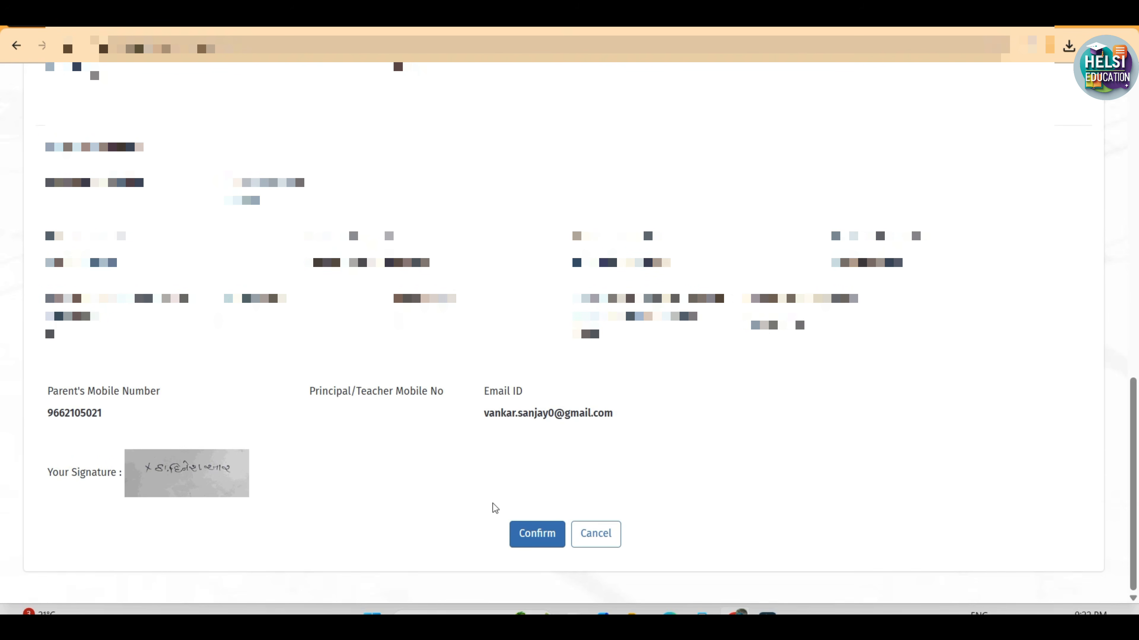
pyautogui.click(527, 540)
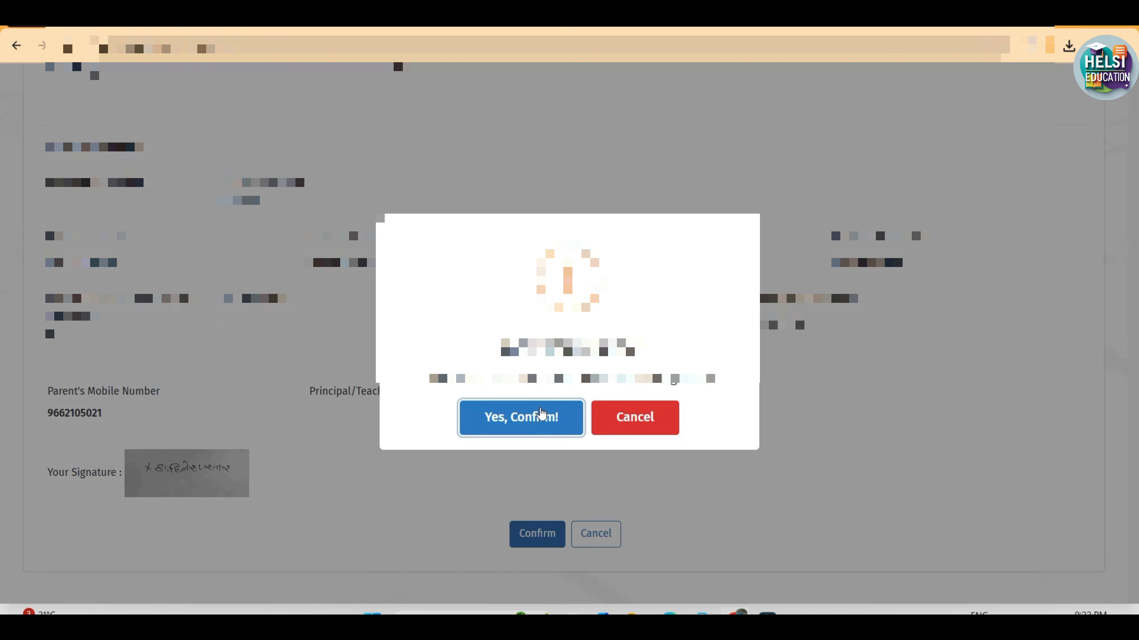
pyautogui.click(543, 419)
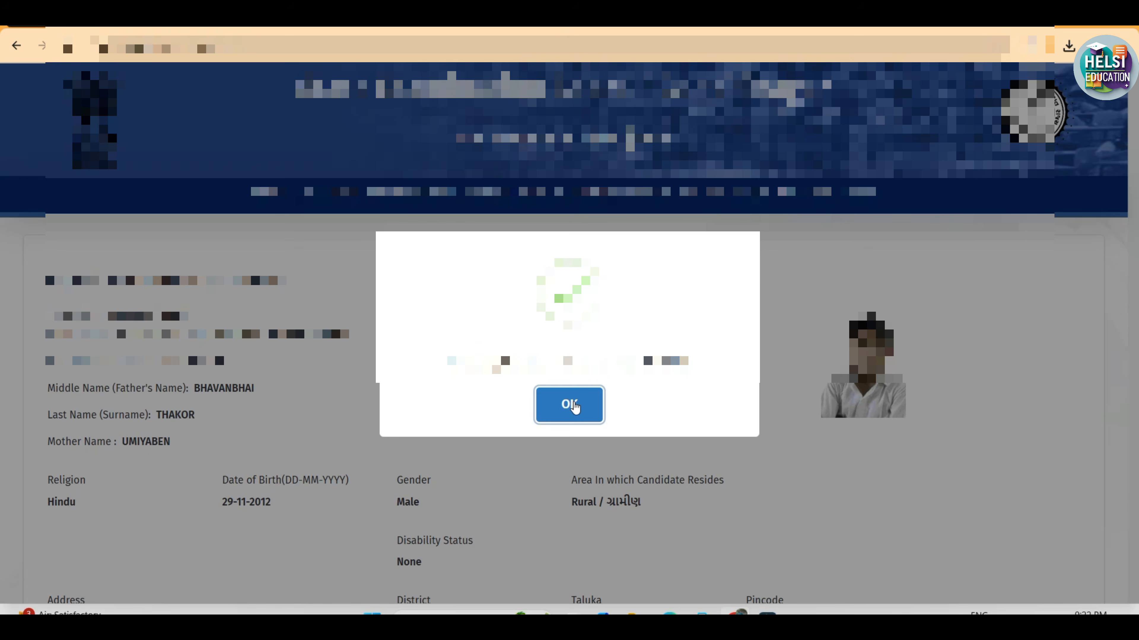
pyautogui.click(575, 407)
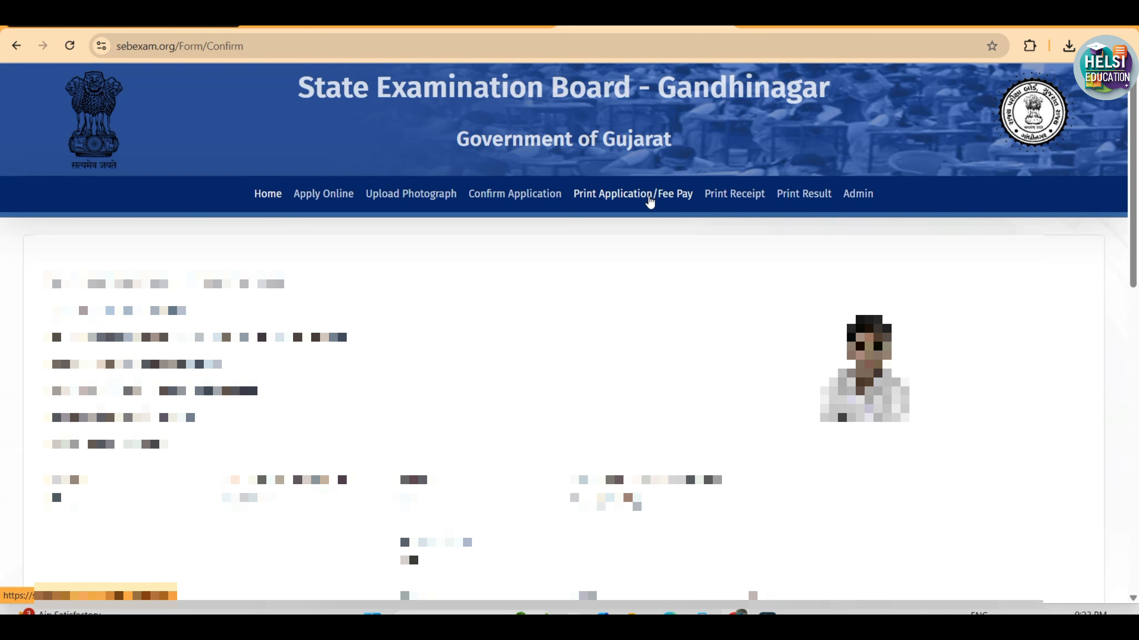
# Open the application print and fee payment form, select National Means cum Merit Scholarship Scheme (For Standard VIII), and fill in the confirmation number
pyautogui.click(649, 194)
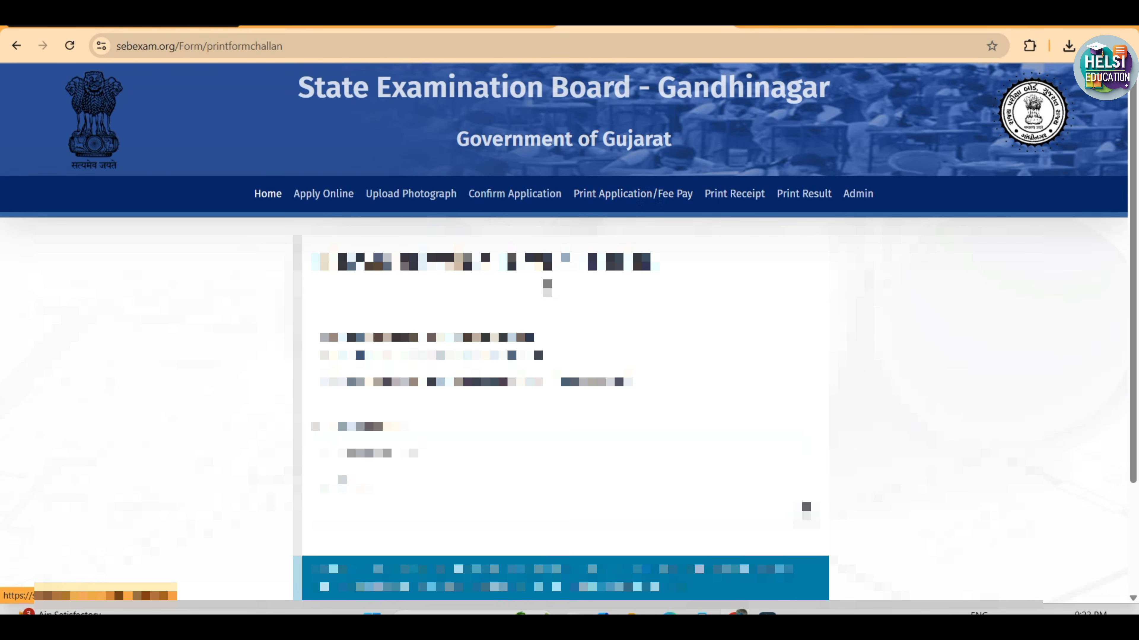
pyautogui.scroll(-3, 569, 332)
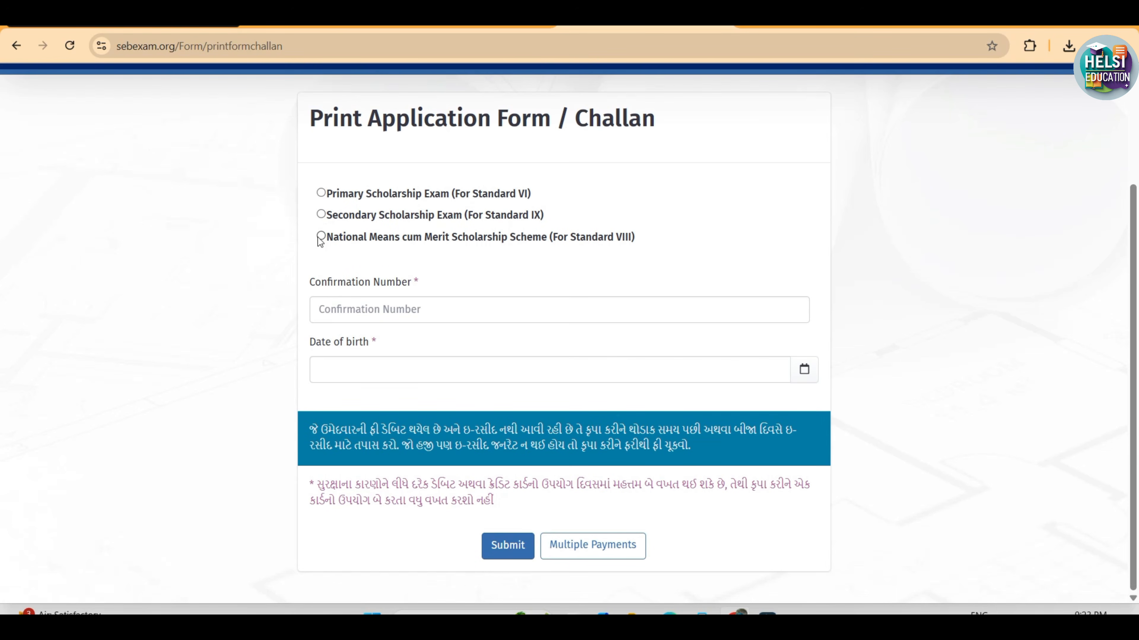
pyautogui.click(320, 237)
pyautogui.click(321, 239)
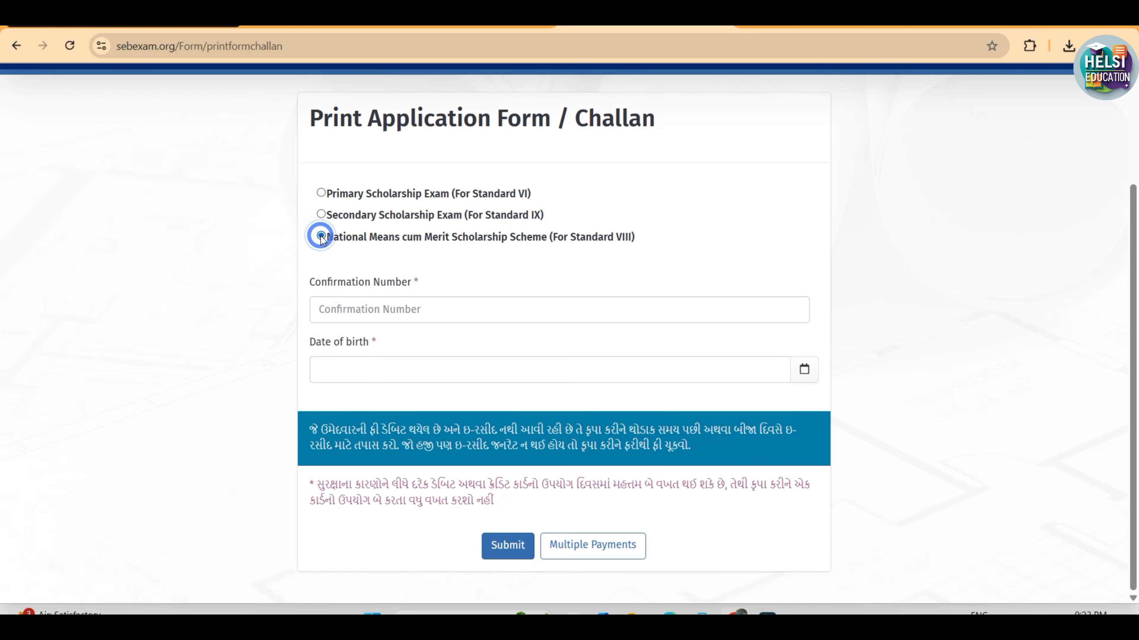
pyautogui.click(331, 299)
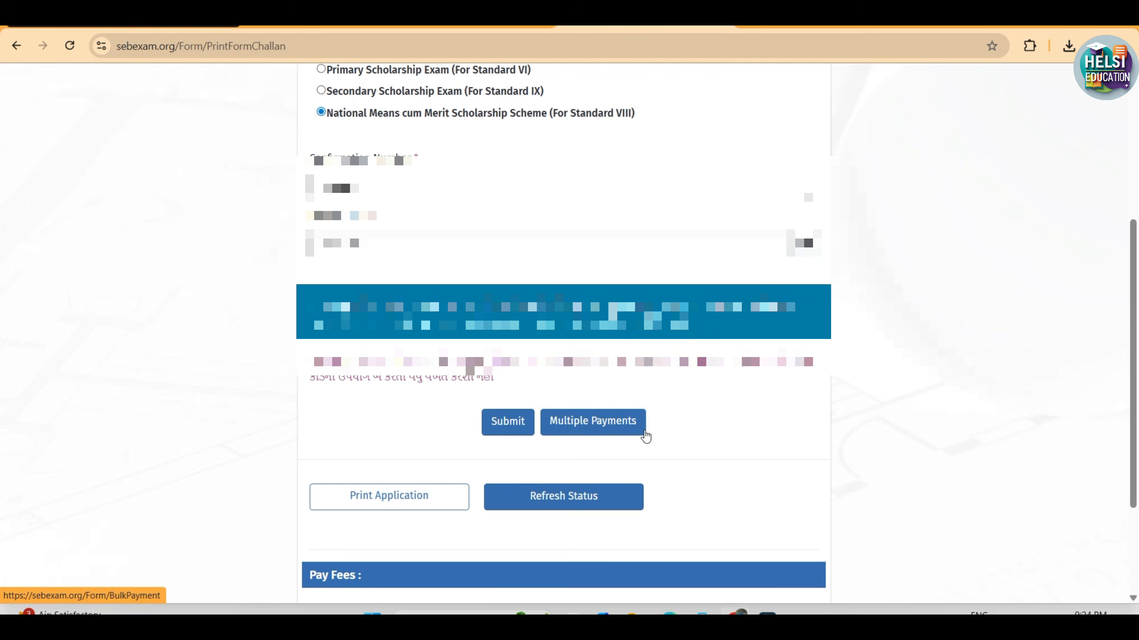
# Start the online payment of the examination fee and choose UPI QR as the payment method
pyautogui.click(661, 429)
pyautogui.scroll(-1, 662, 429)
pyautogui.scroll(-3, 663, 431)
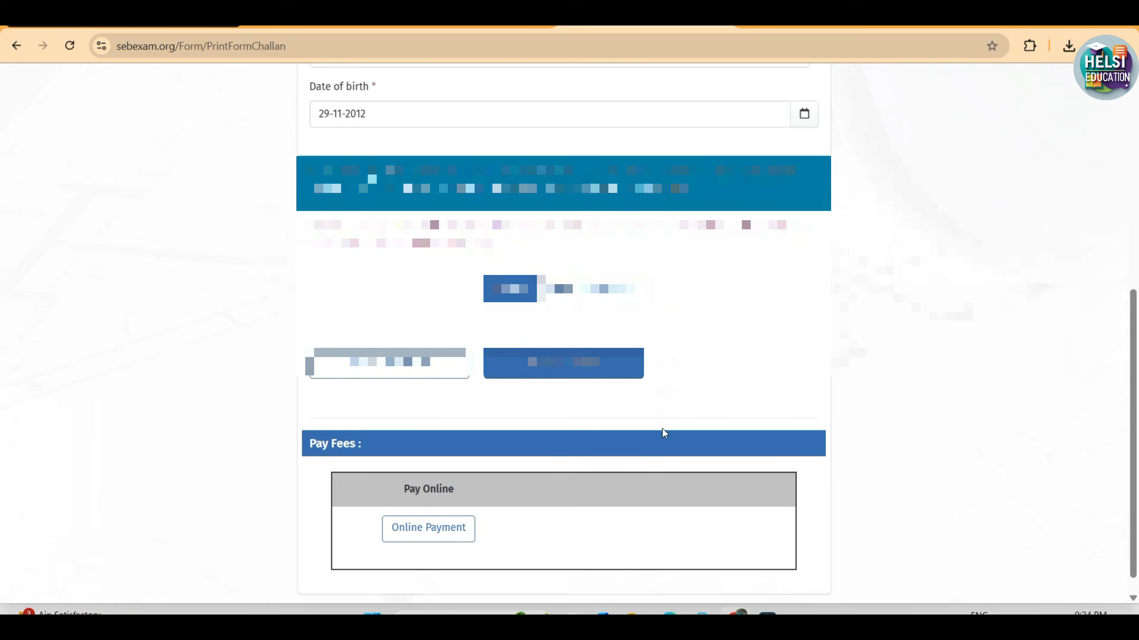
pyautogui.click(425, 508)
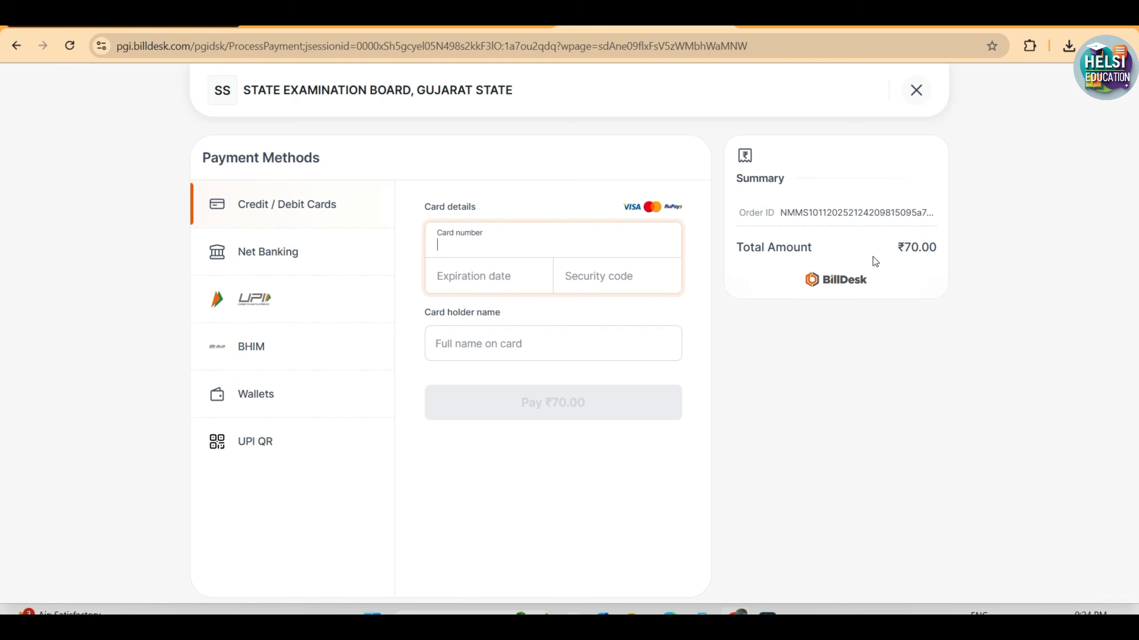
pyautogui.click(274, 448)
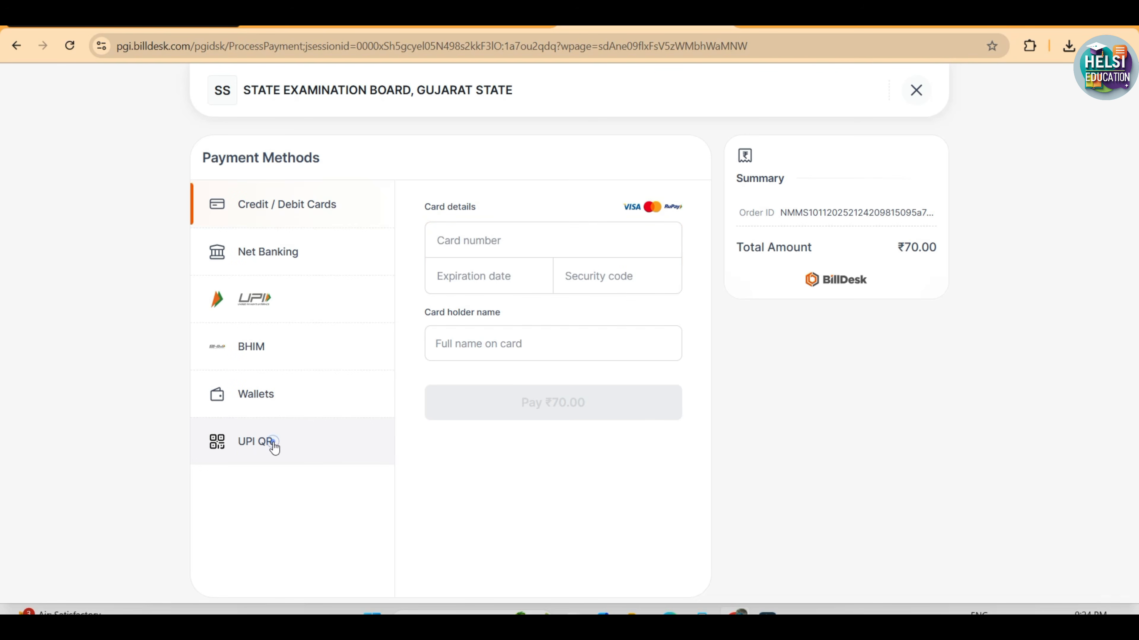